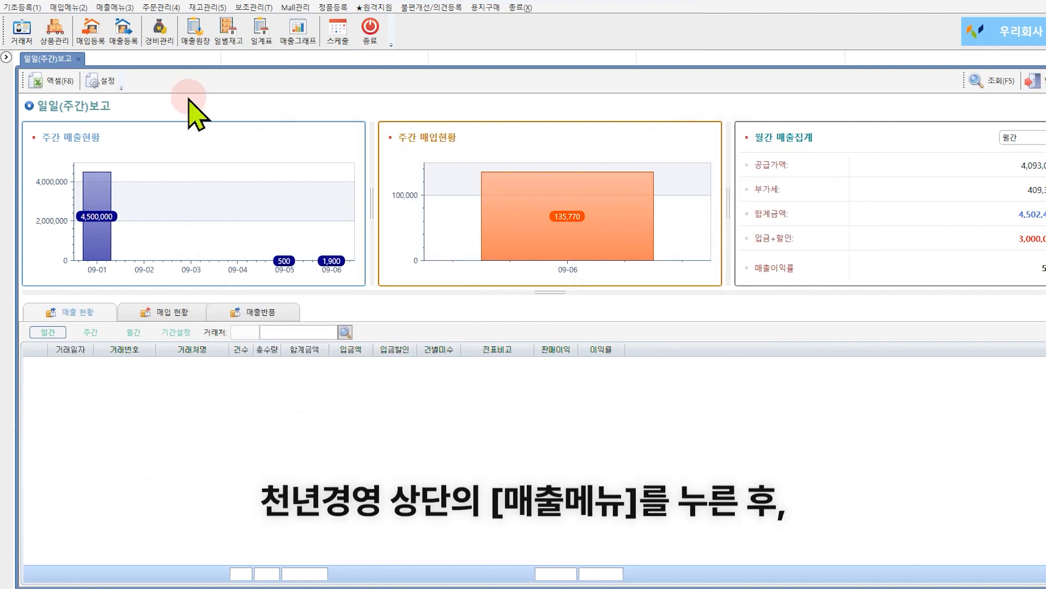
Open the sales slip registration window.
left_click(115, 7)
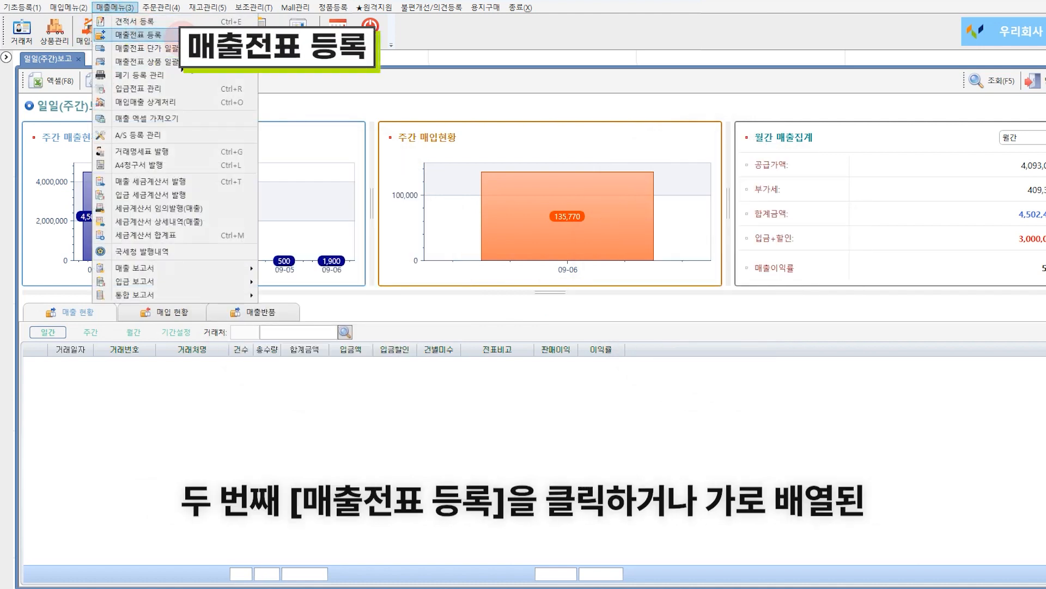
left_click(295, 92)
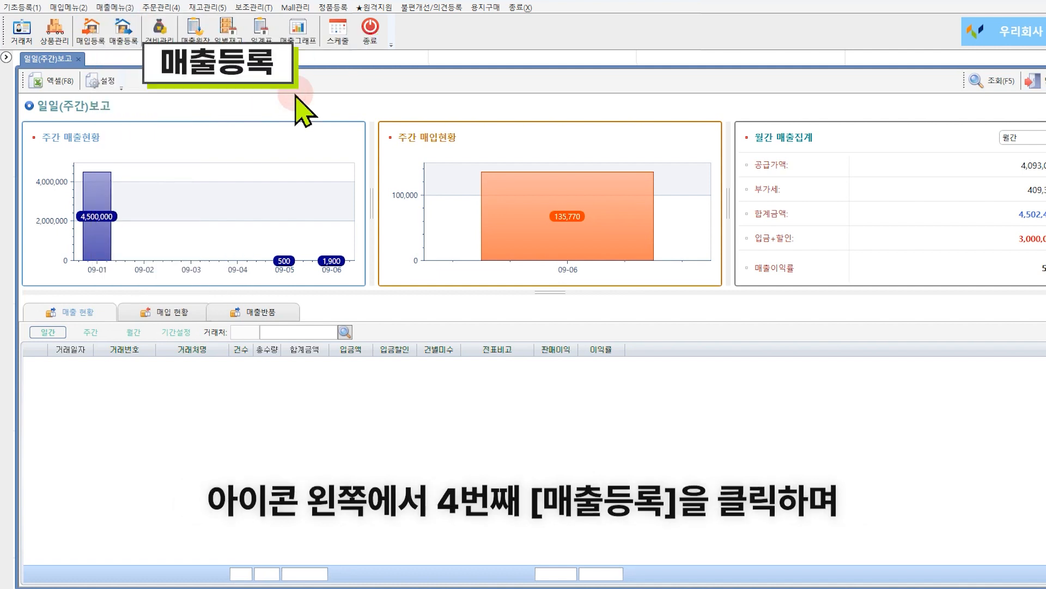
left_click(124, 42)
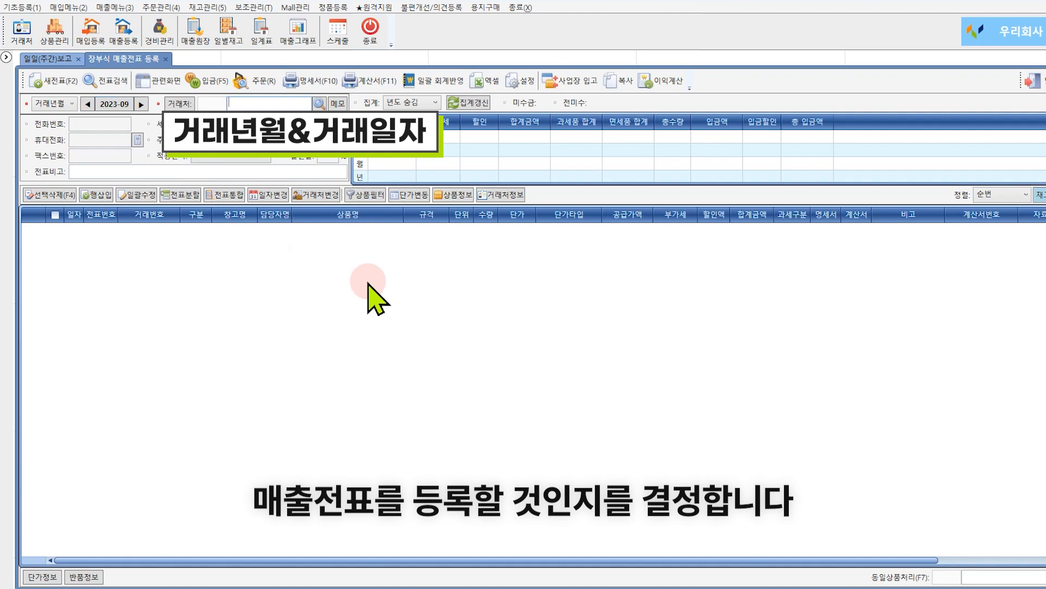
Set the transaction month using the date 2023-08-21.
left_click(124, 104)
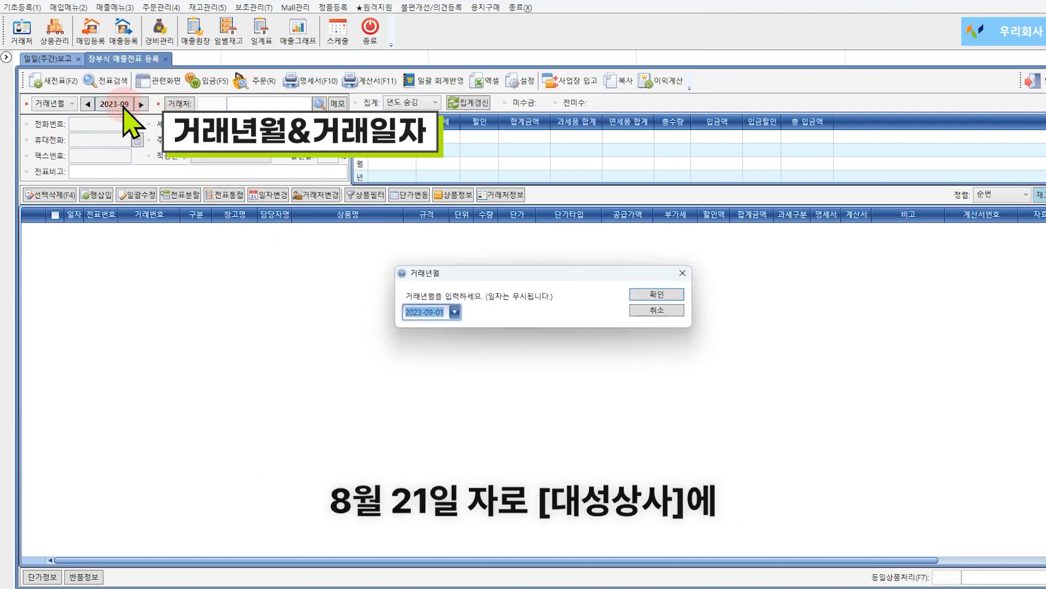
left_click(455, 312)
left_click(412, 345)
left_click(439, 413)
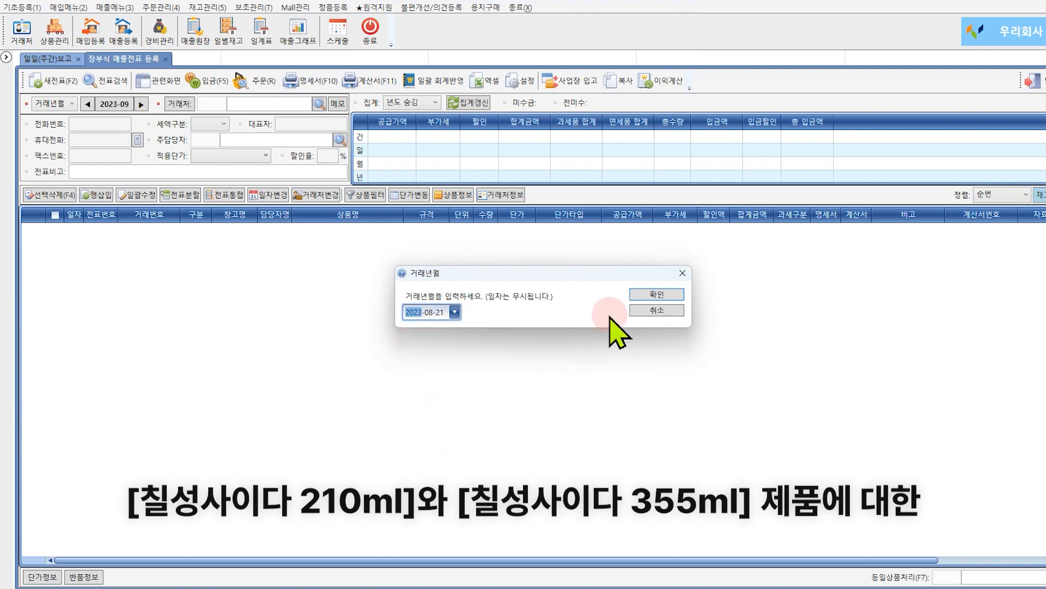
left_click(656, 295)
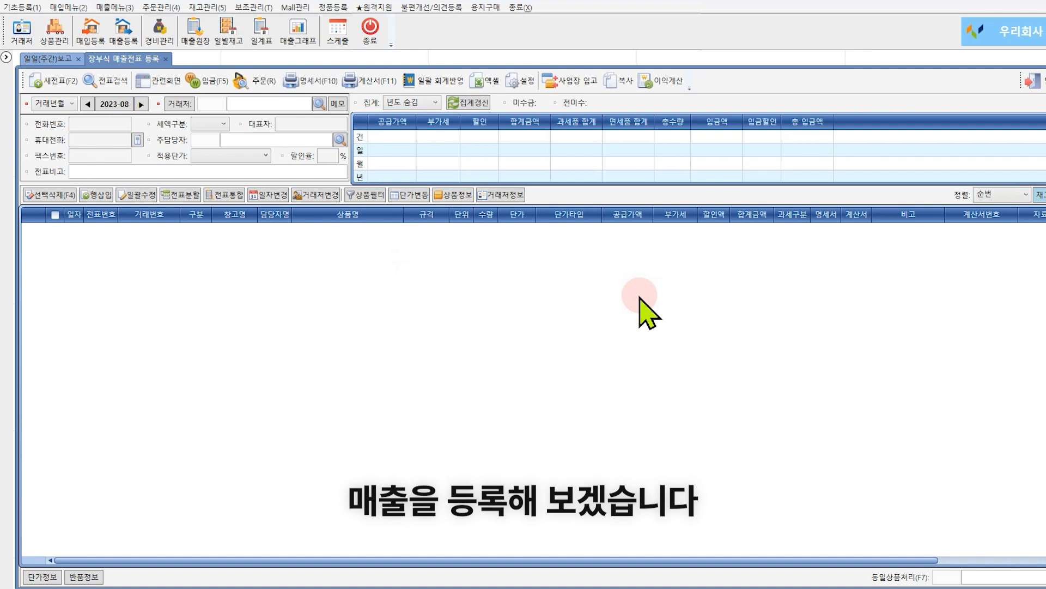
Search the customer list for customers matching 대성.
left_click(279, 103)
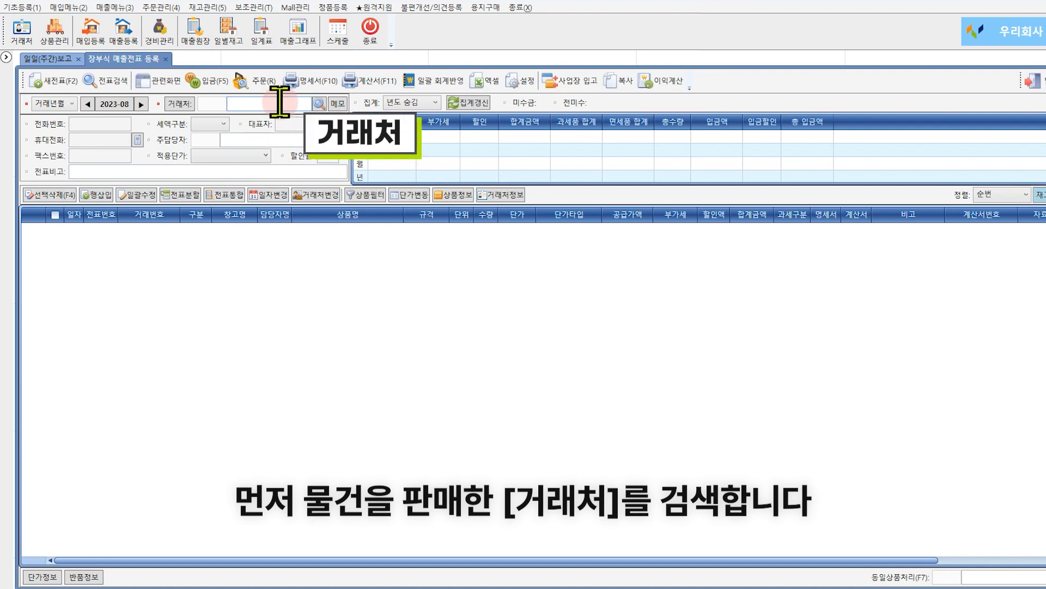
key("Return")
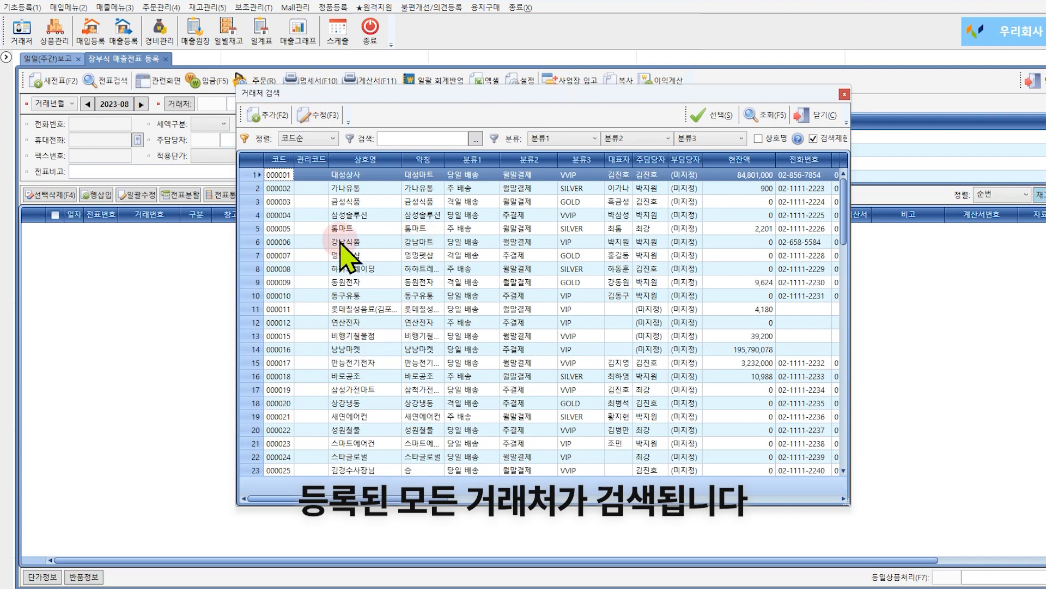
left_click(410, 136)
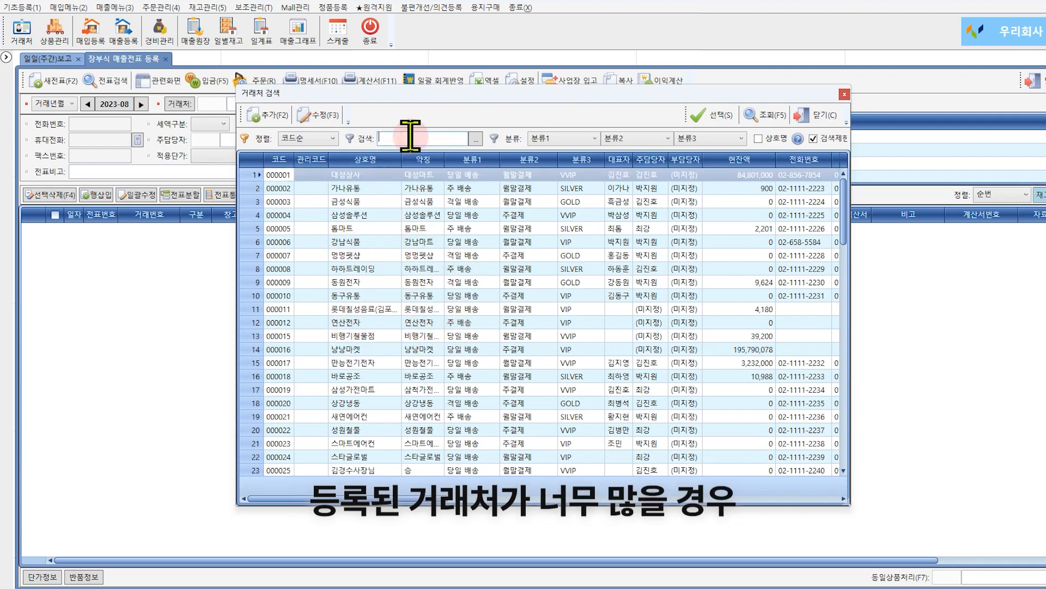
type("대성")
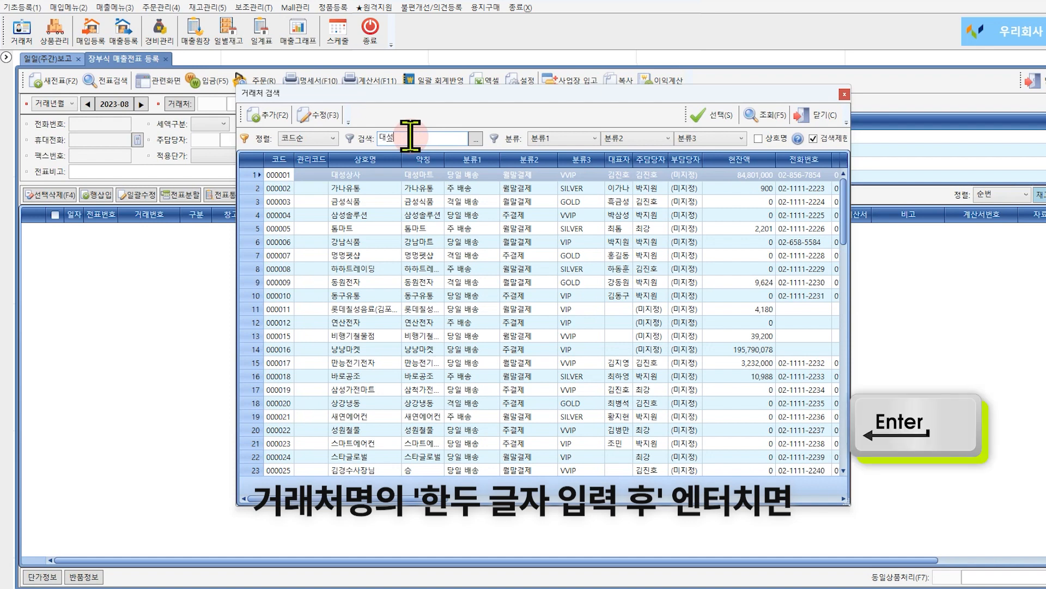
key("Return")
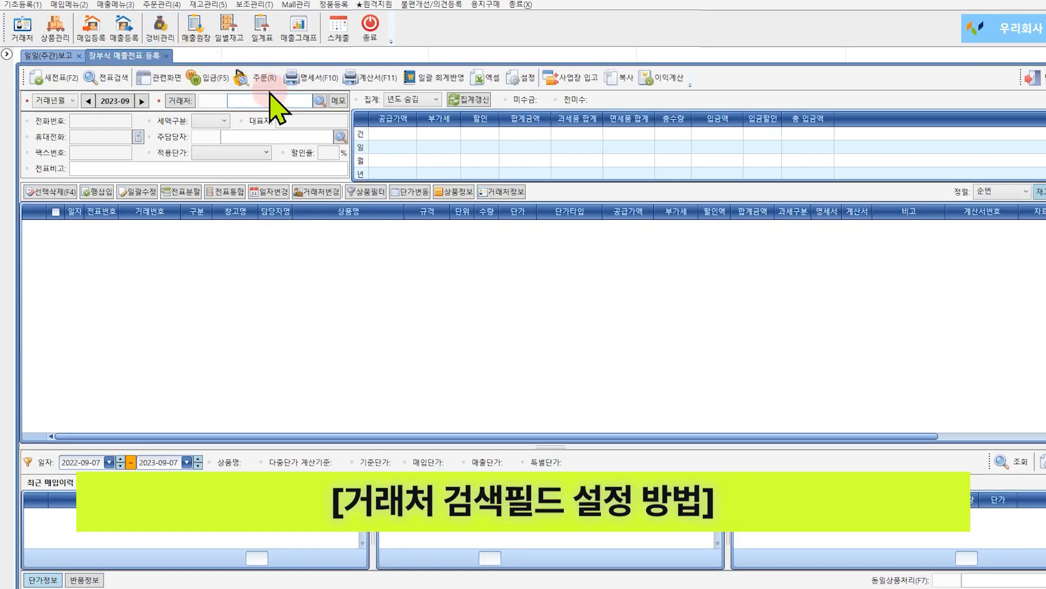
Review the customer search field settings and select 대성마트 as the slip's customer.
key("Return")
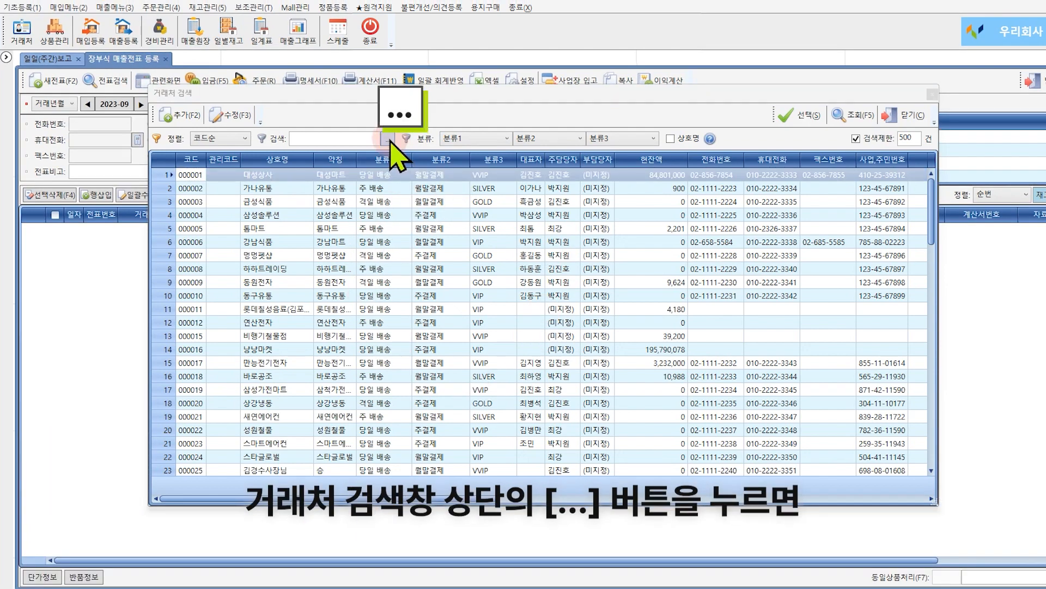
left_click(389, 139)
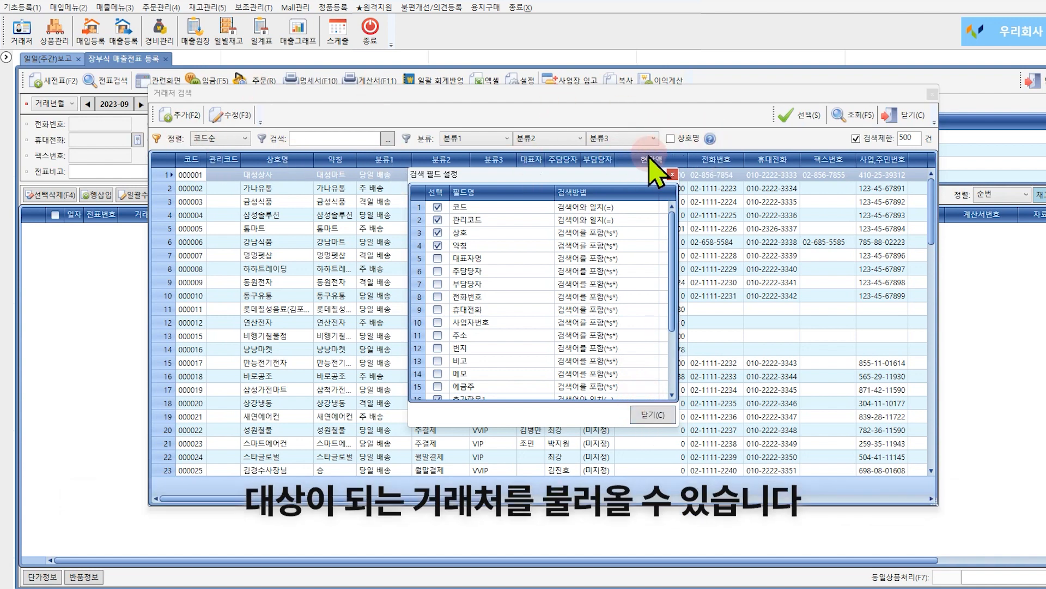
left_click(672, 174)
double_click(240, 175)
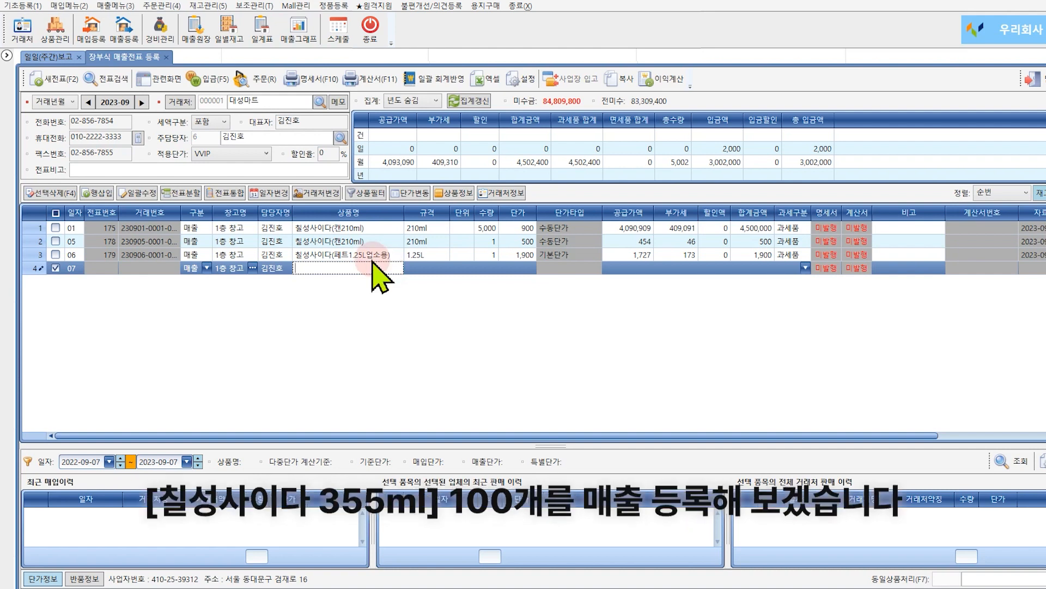
Switch the slip's transaction month back to 2023-08.
left_click(89, 102)
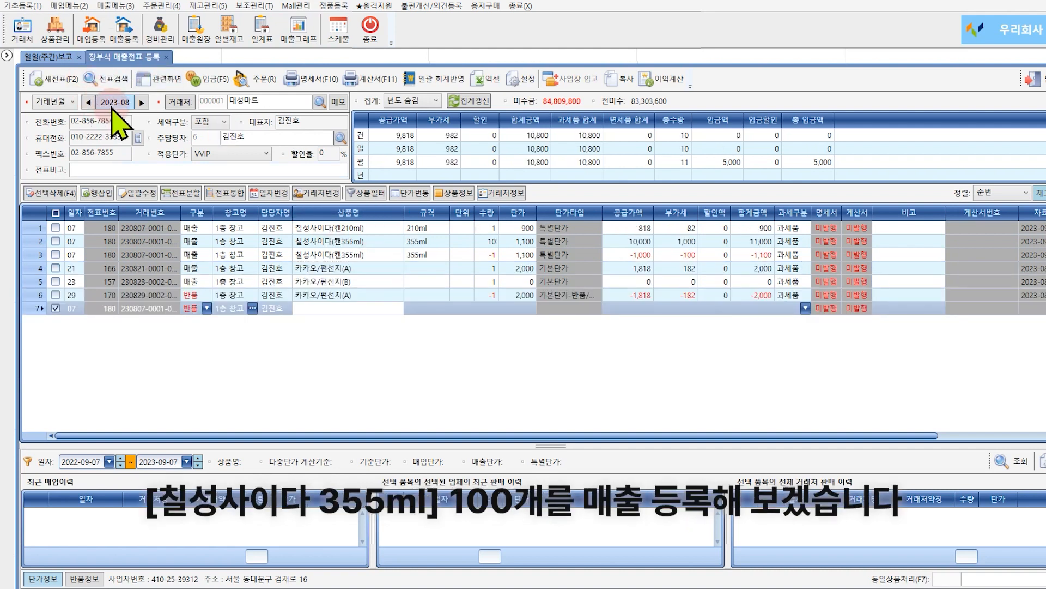
left_click(113, 103)
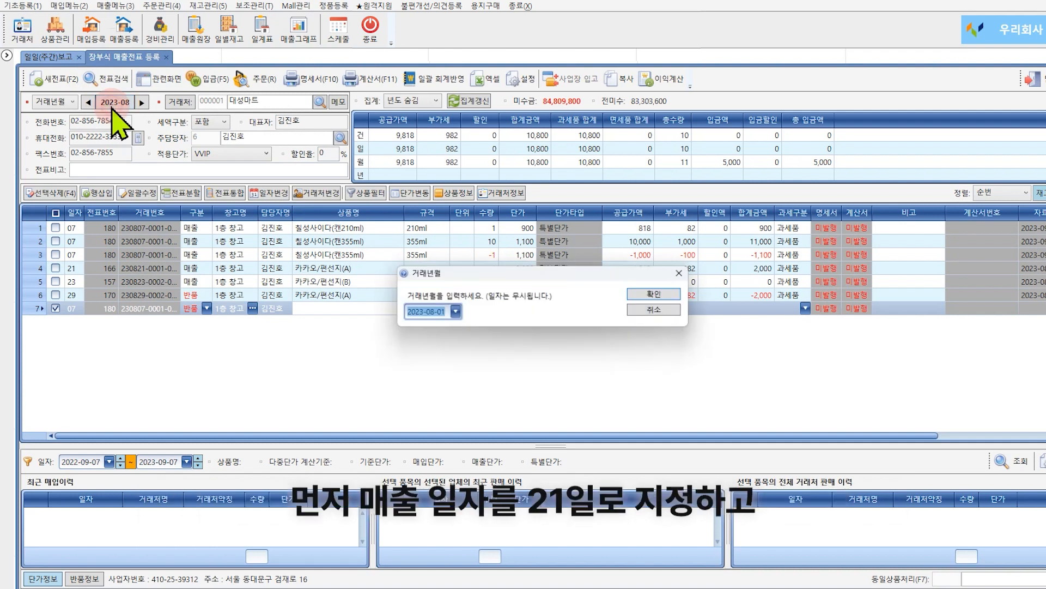
left_click(632, 310)
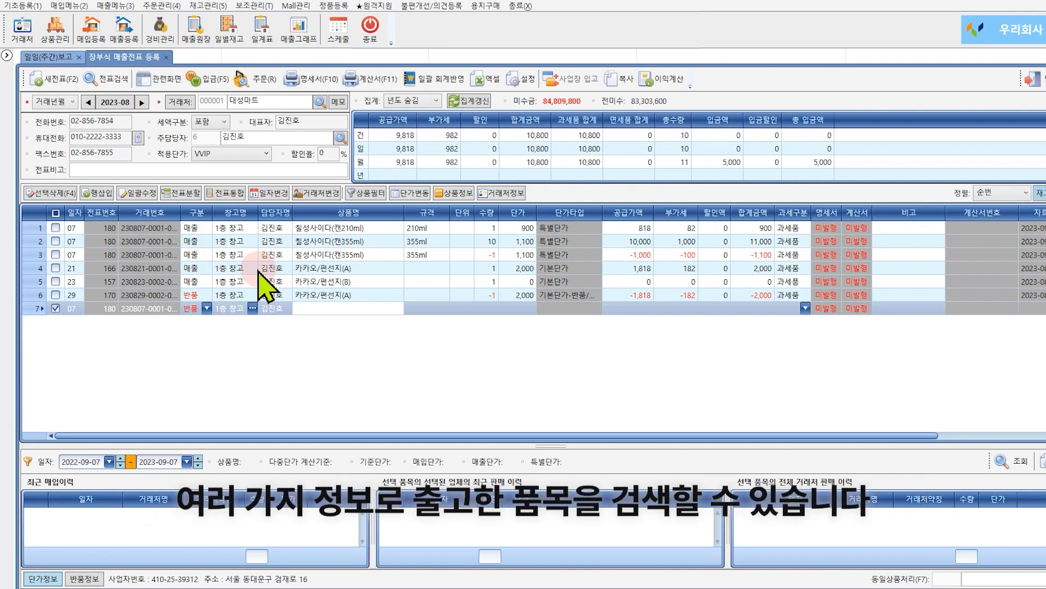
Set the new row's type to 매출 and open the product search from its product name cell.
left_click(206, 308)
left_click(196, 321)
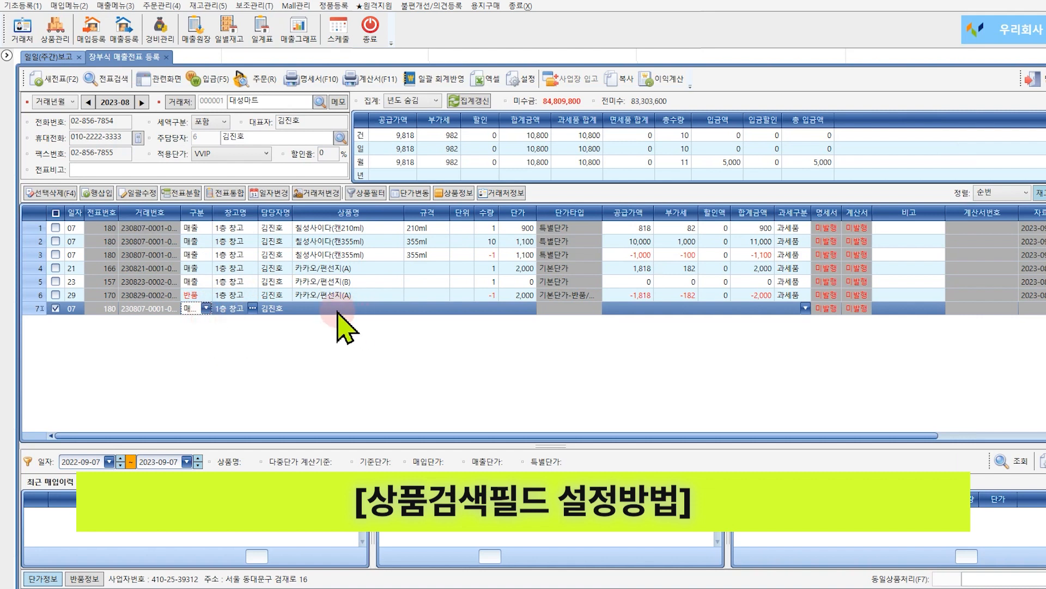
left_click(351, 308)
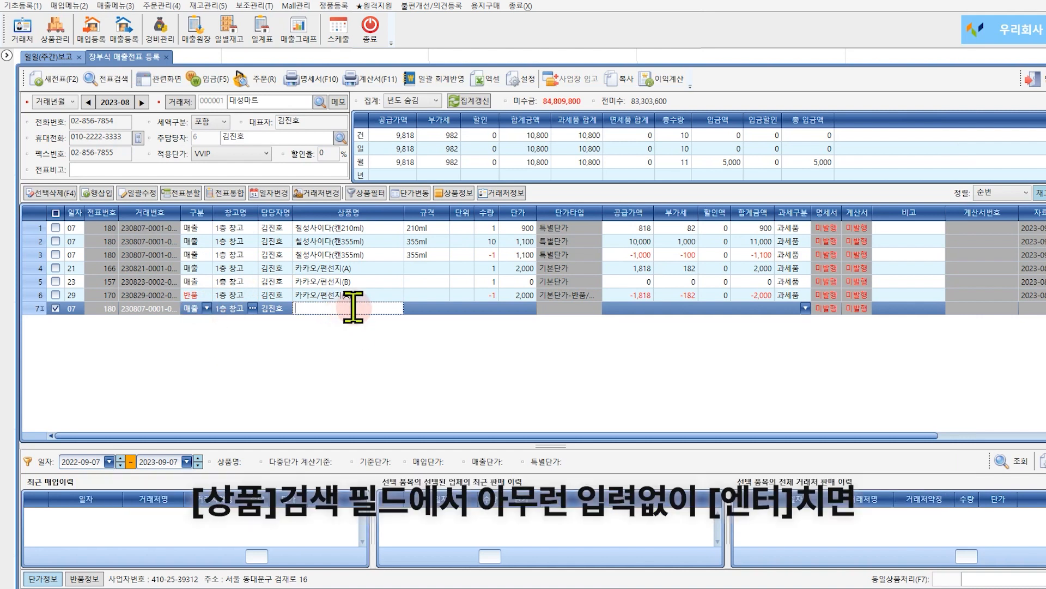
key("Return")
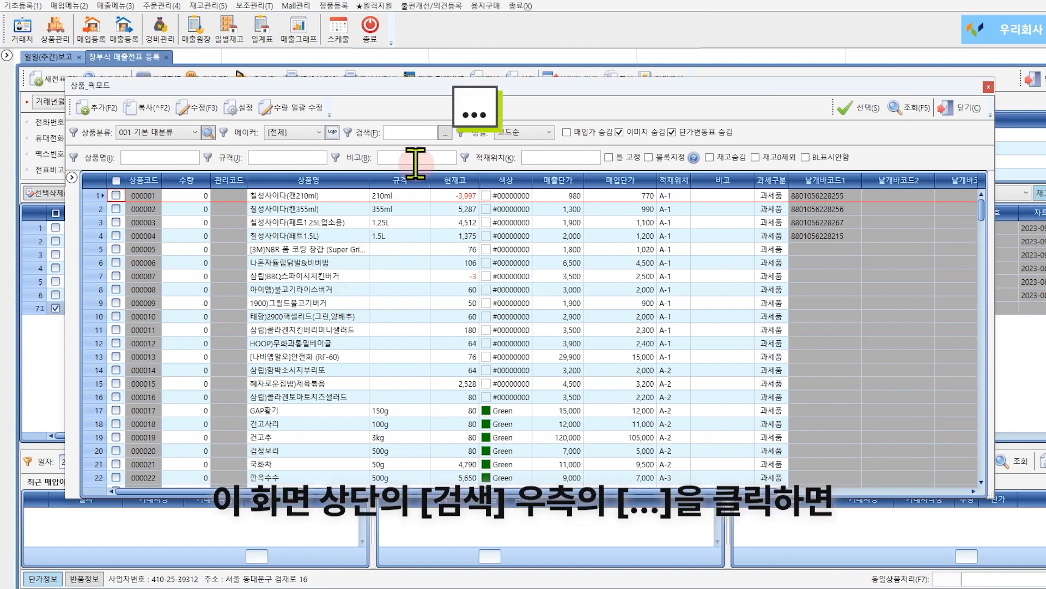
Review the product search field settings and search product names for 칠성.
left_click(445, 131)
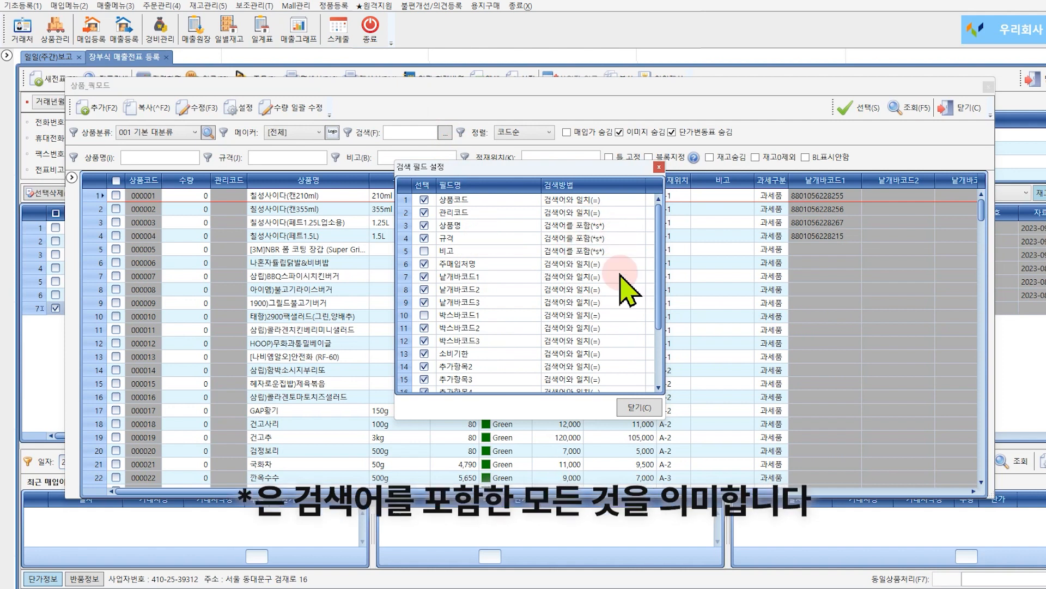
left_click(638, 408)
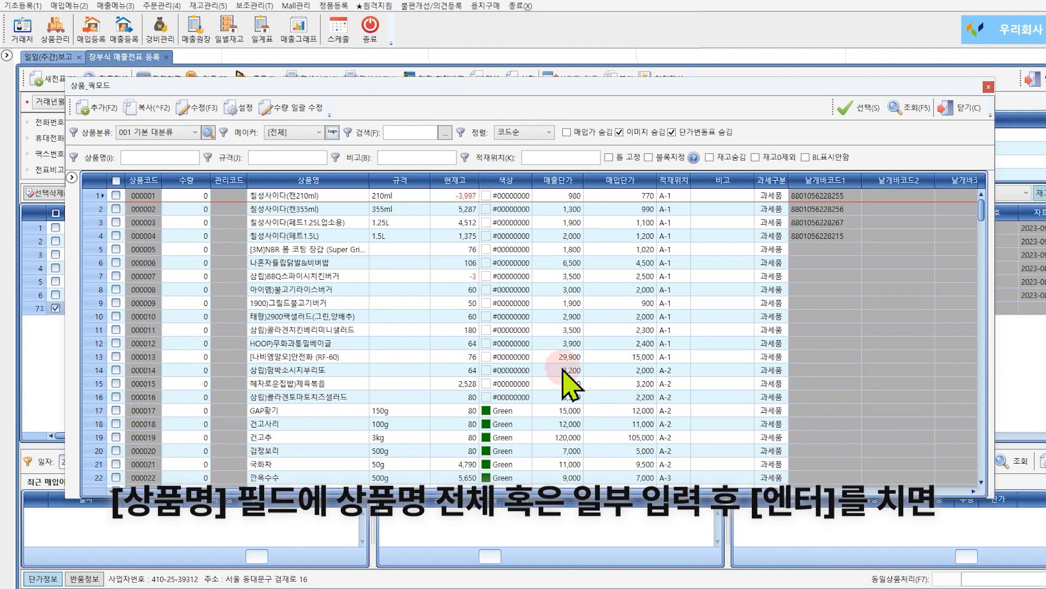
left_click(182, 154)
type("칠성")
key("Return")
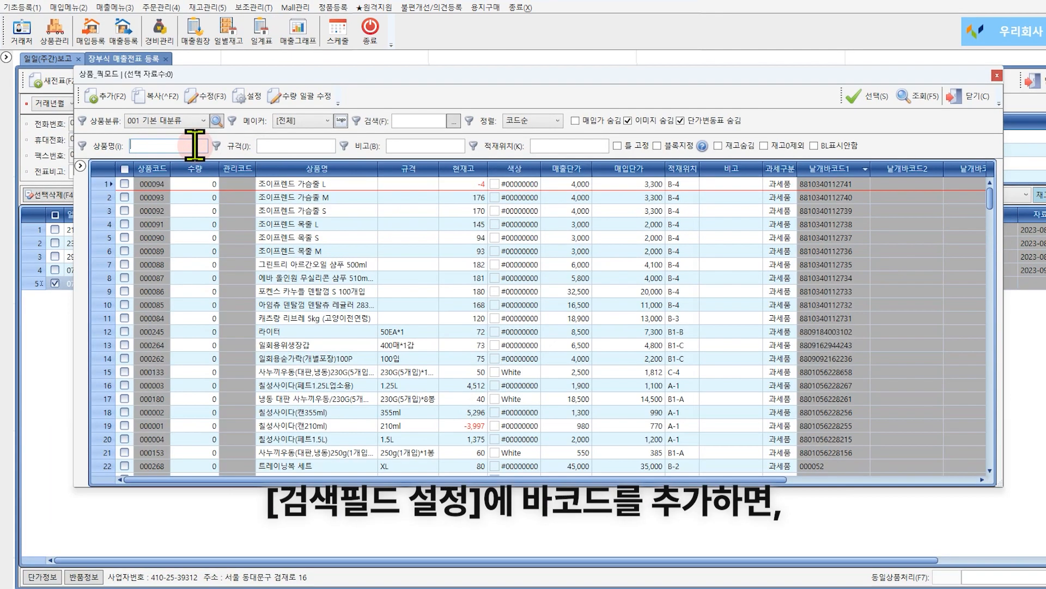
left_click(406, 119)
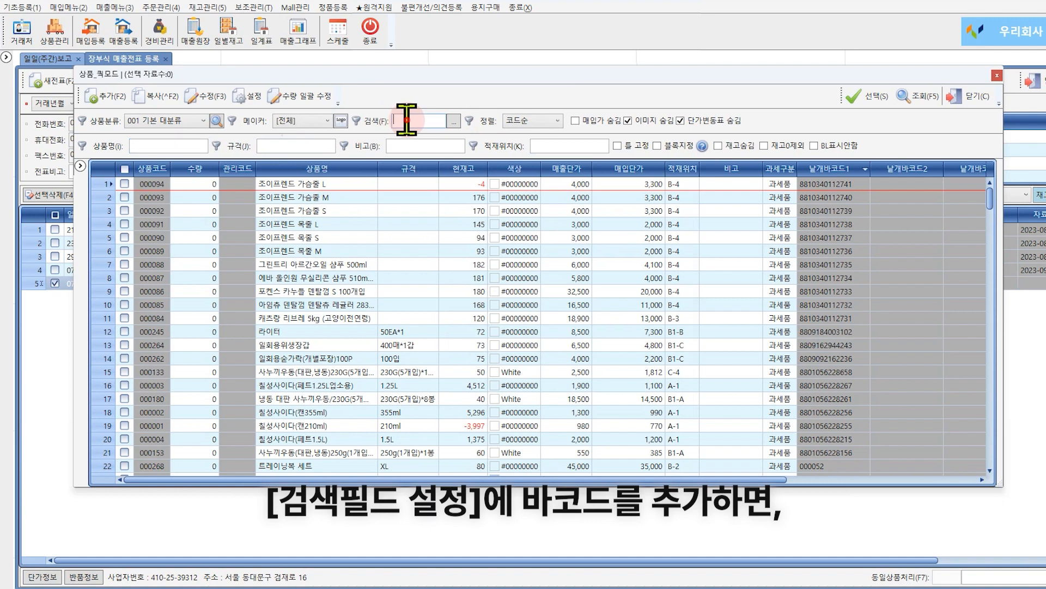
type("8801056228256")
key("Return")
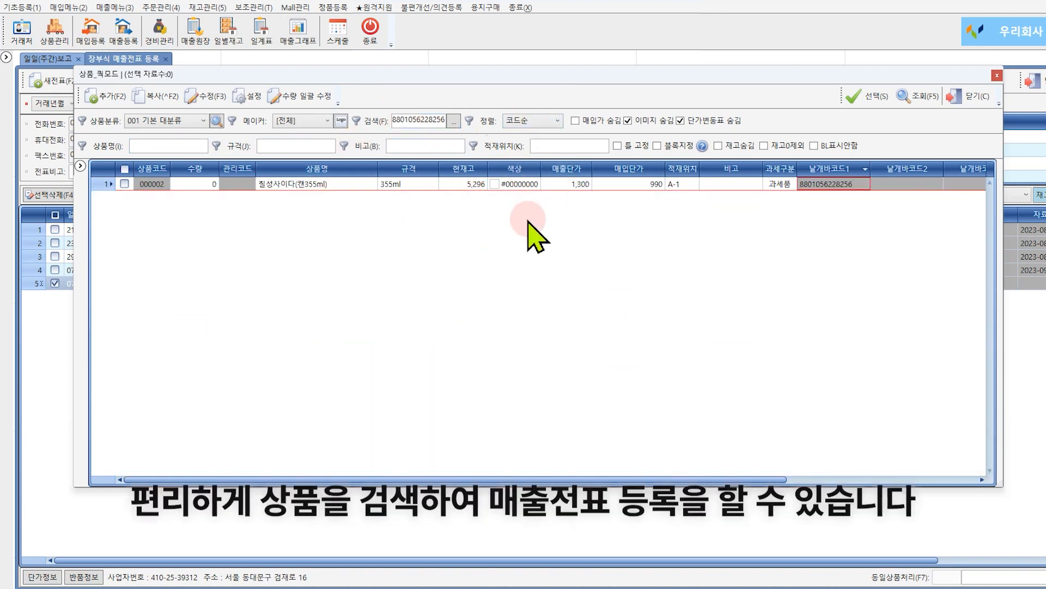
left_click(433, 119)
double_click(432, 120)
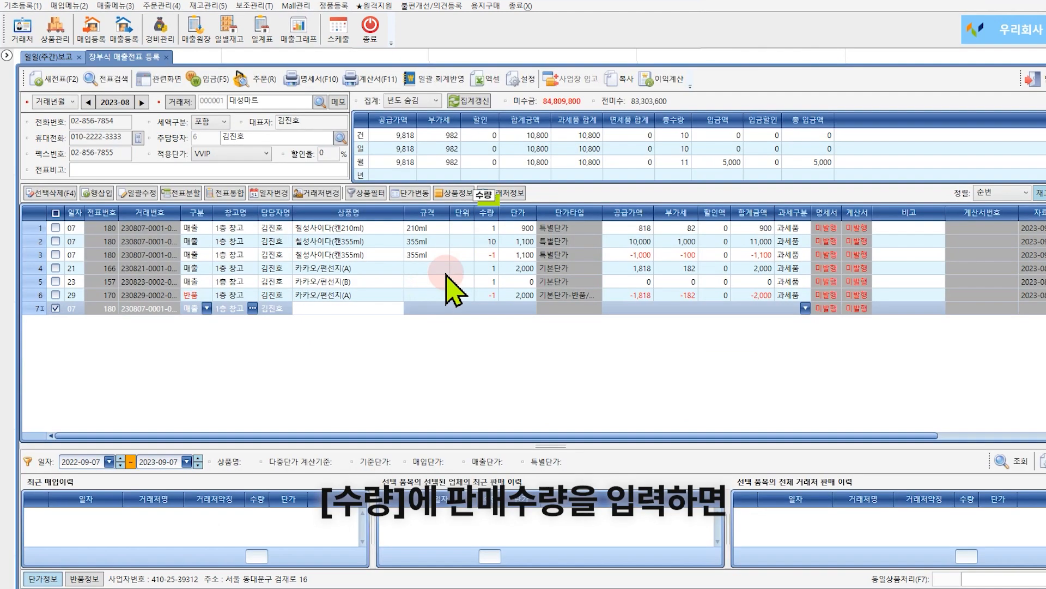
Set the quantity of the 칠성사이다(캔210ml) line to 50.
left_click(487, 228)
type("5")
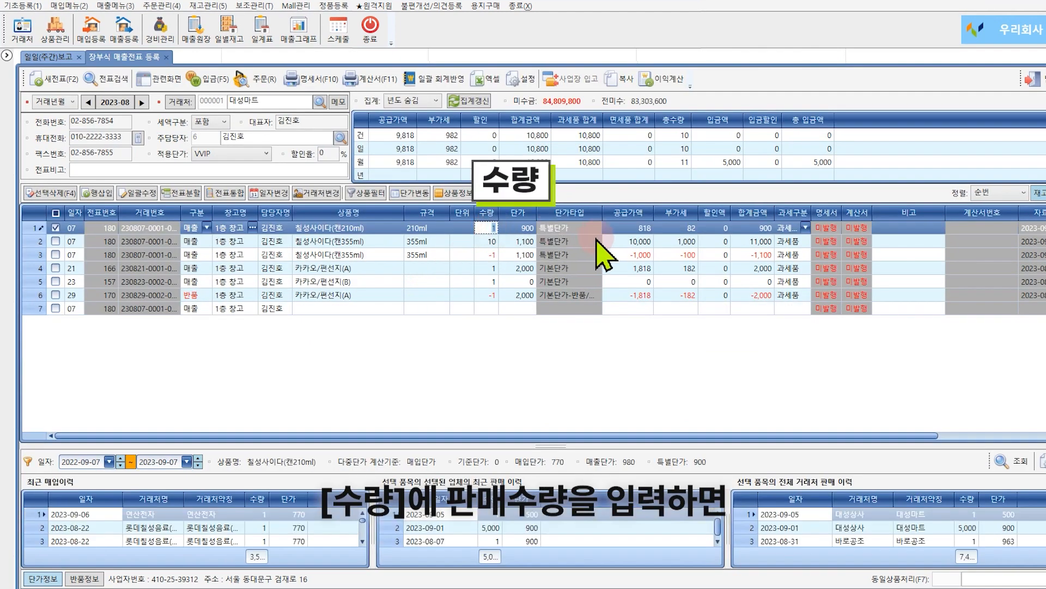
key("Return")
type("0")
key("Return")
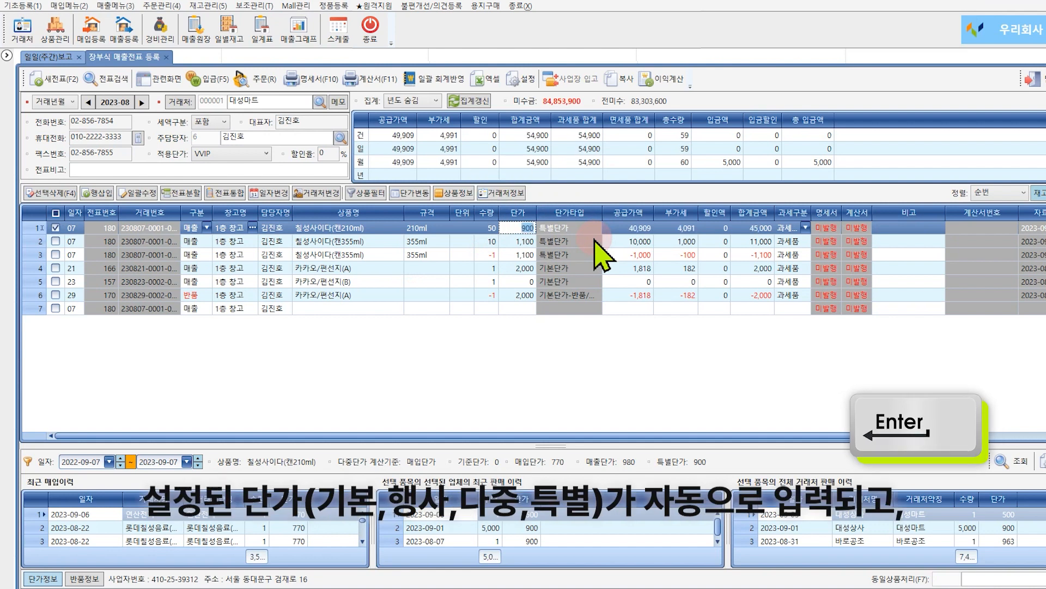
Set the quantity of the 칠성사이다(캔355ml) line to 100.
left_click(490, 241)
type("100")
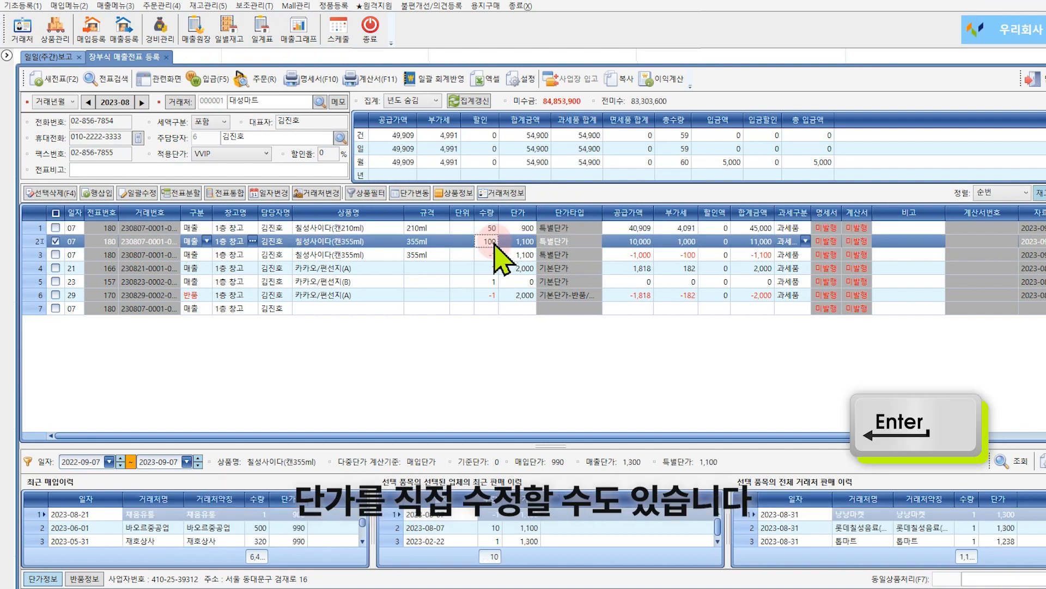
key("Return")
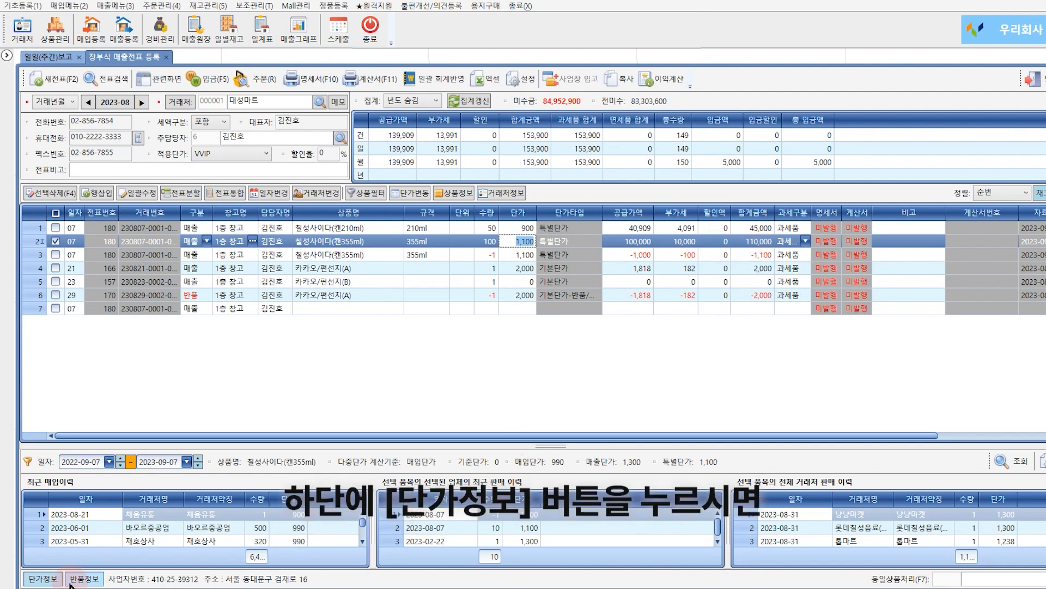
Start a new slip and search 대성 to load 대성마트 as the customer for a return.
left_click(52, 580)
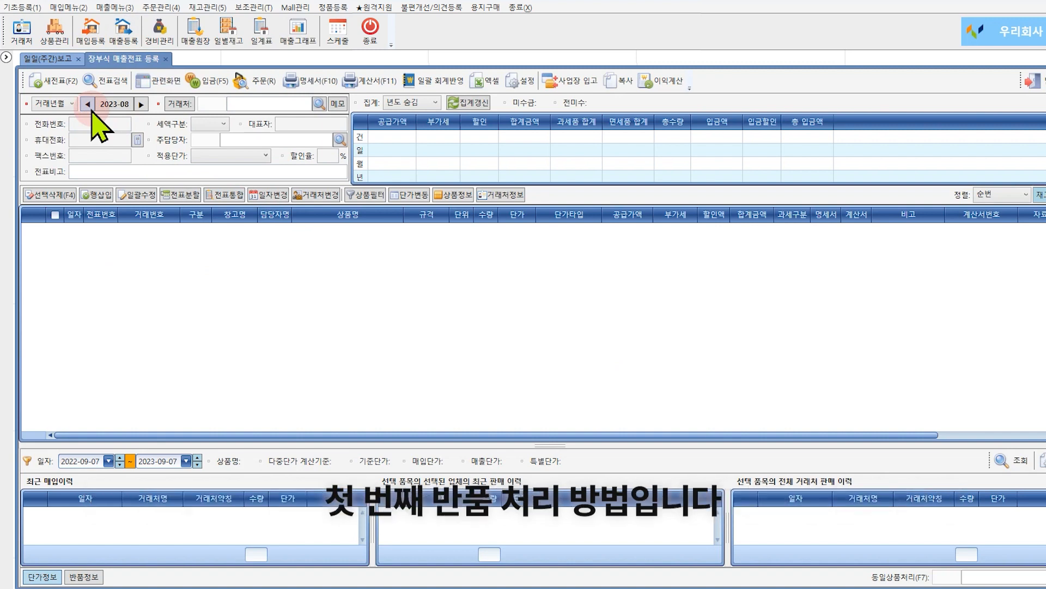
left_click(259, 103)
type("대성")
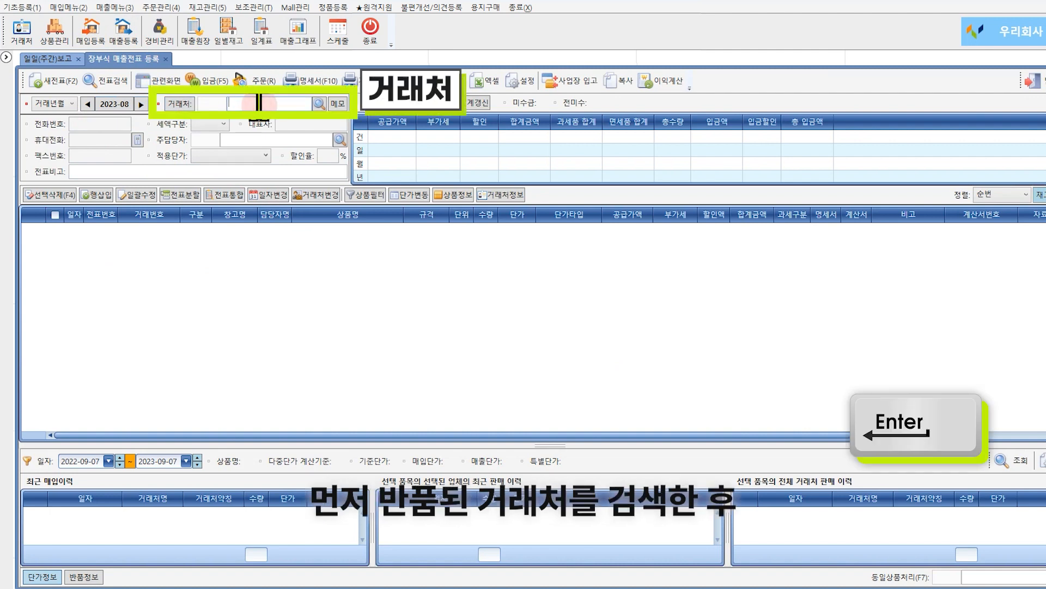
key("Return")
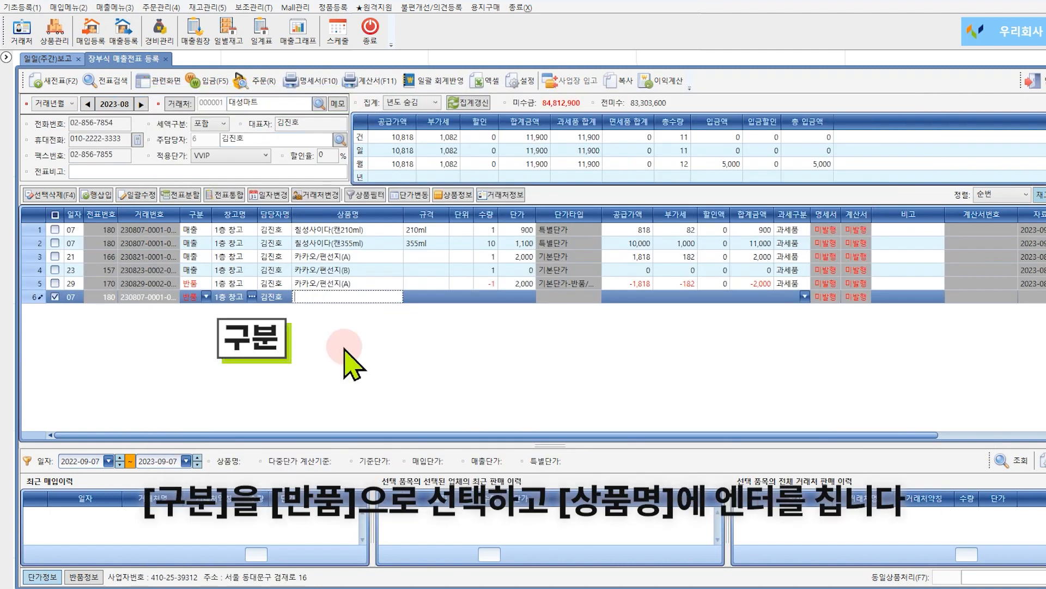
Try to pick the 2023-08-21 카카오/편선지(A) sale slip as the source for the return line.
key("Return")
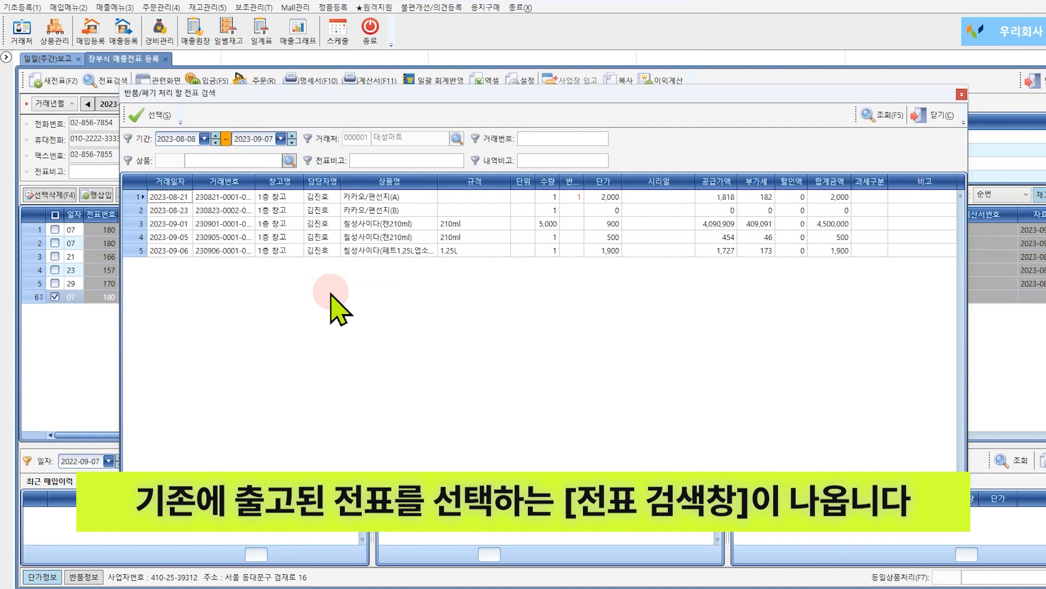
left_click(390, 197)
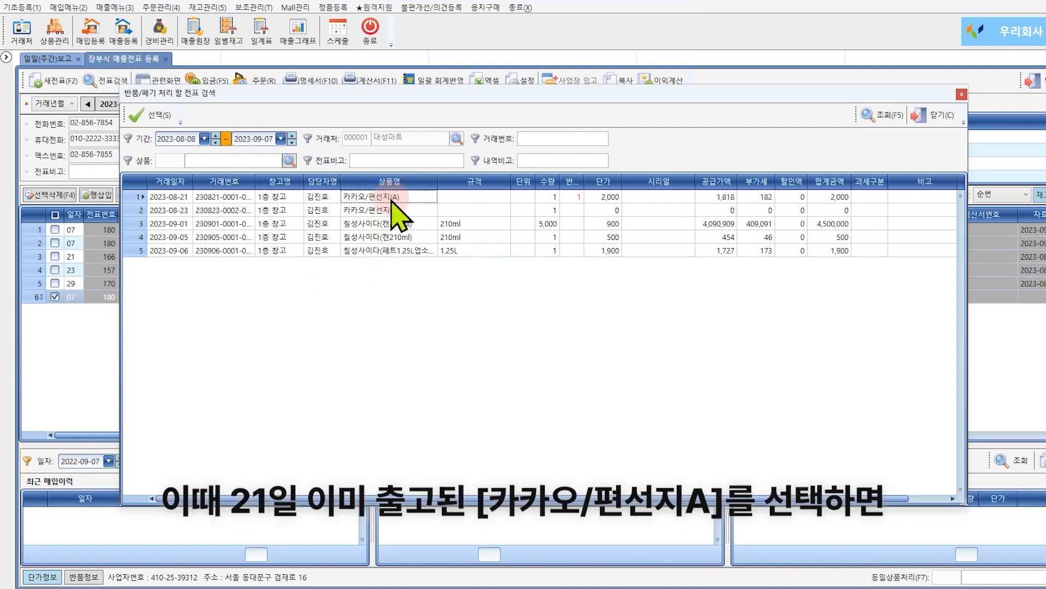
double_click(390, 198)
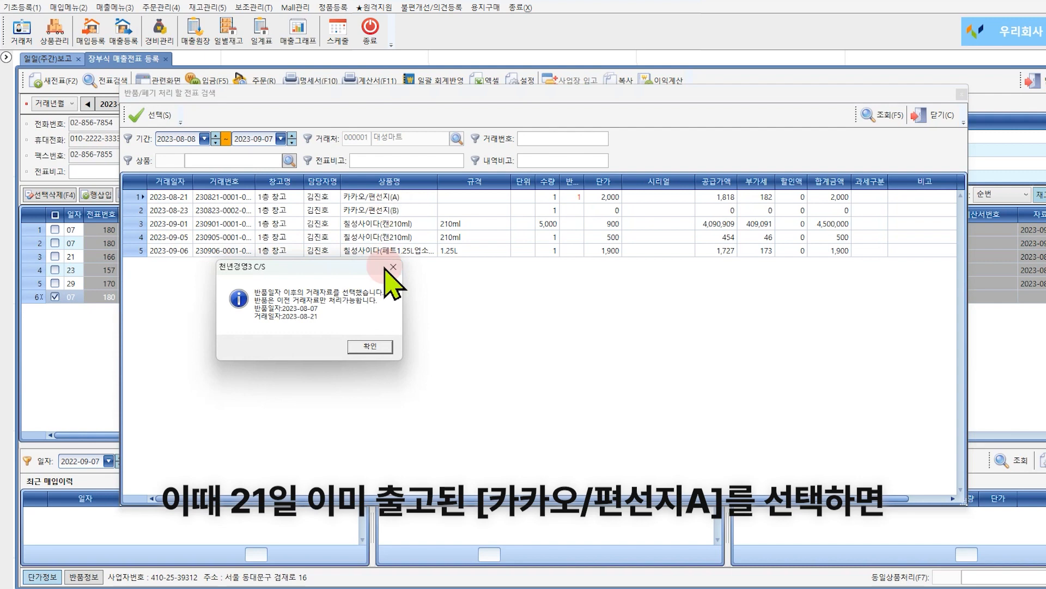
left_click(377, 345)
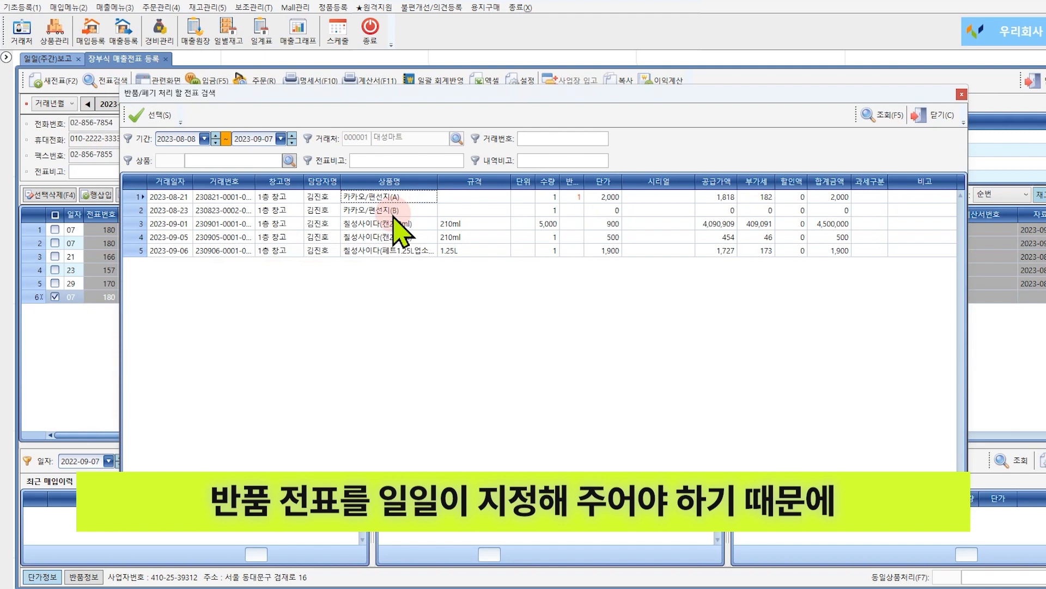
left_click(927, 116)
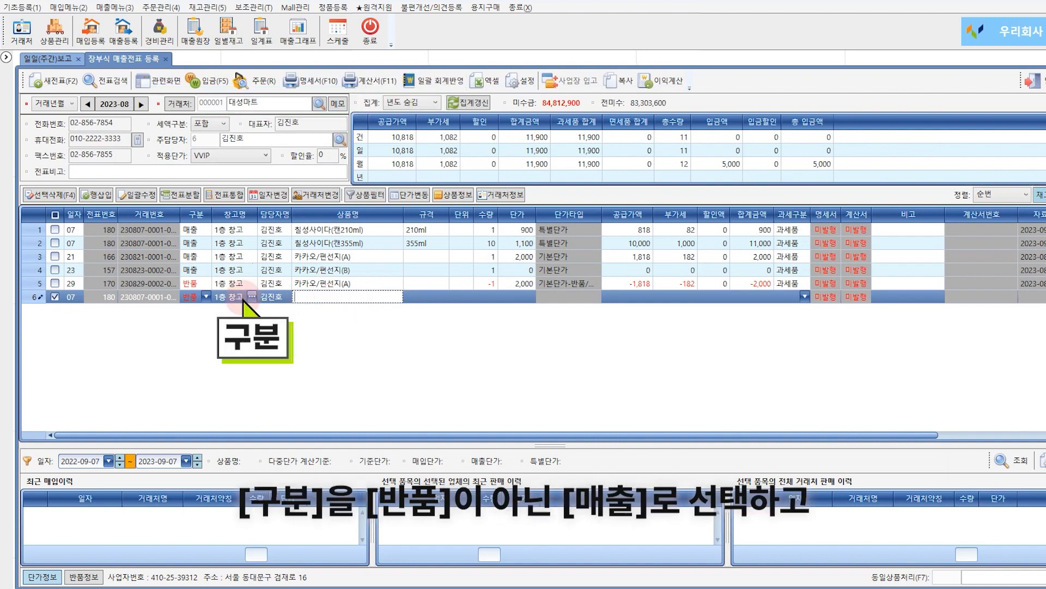
Change the new line's type to 매출 and choose its product from the product search.
left_click(207, 297)
left_click(191, 309)
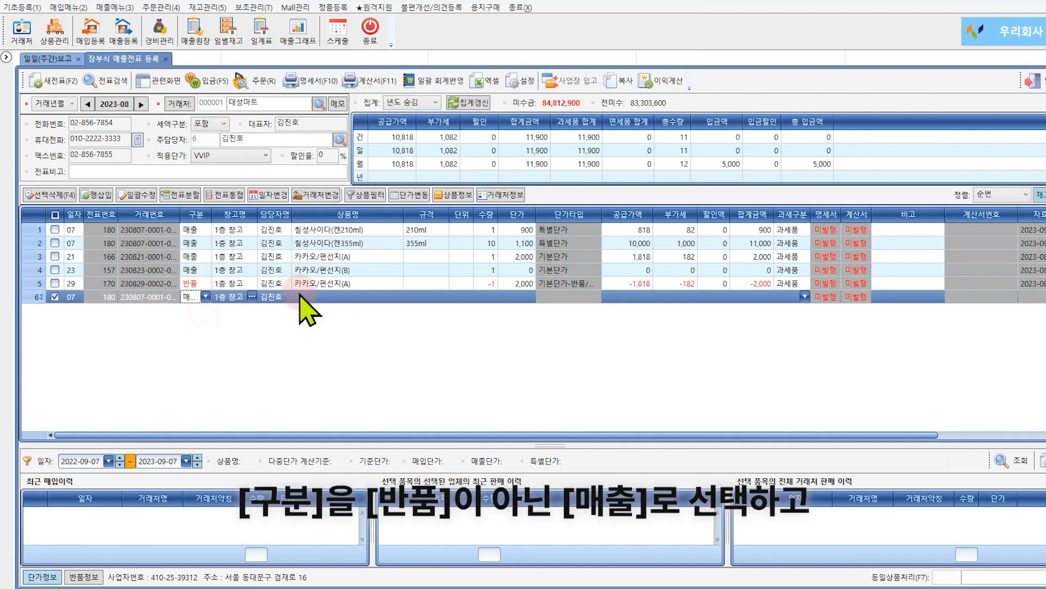
left_click(340, 297)
left_click(341, 297)
left_click(339, 199)
left_click(366, 351)
Enter -1 as the quantity of the new line.
left_click(485, 297)
type("-1")
key("Return")
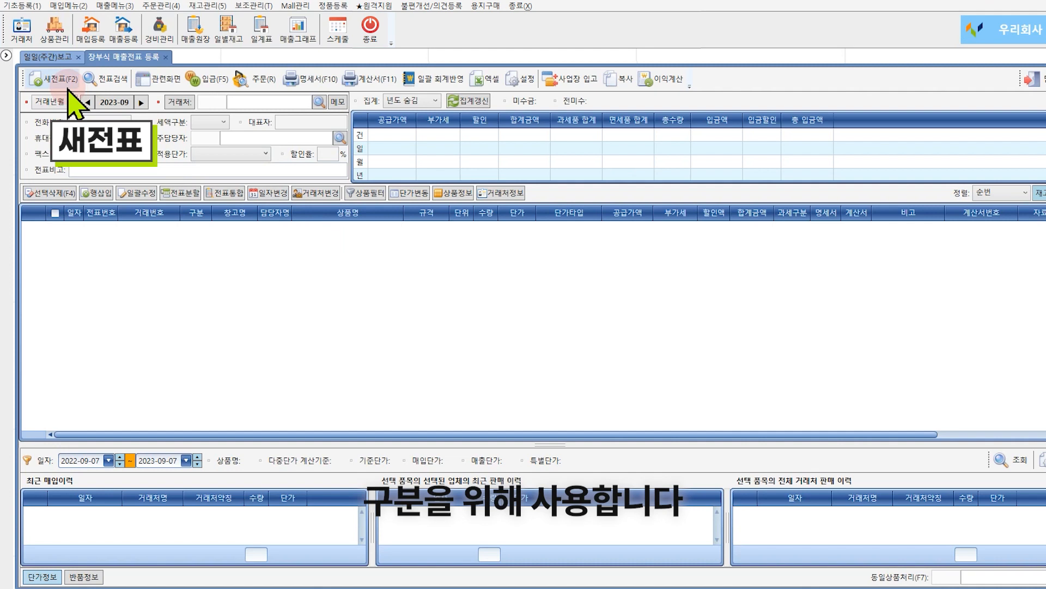
Open the slip search window, the related-screens menu and the payment registration dialog, closing each.
left_click(105, 80)
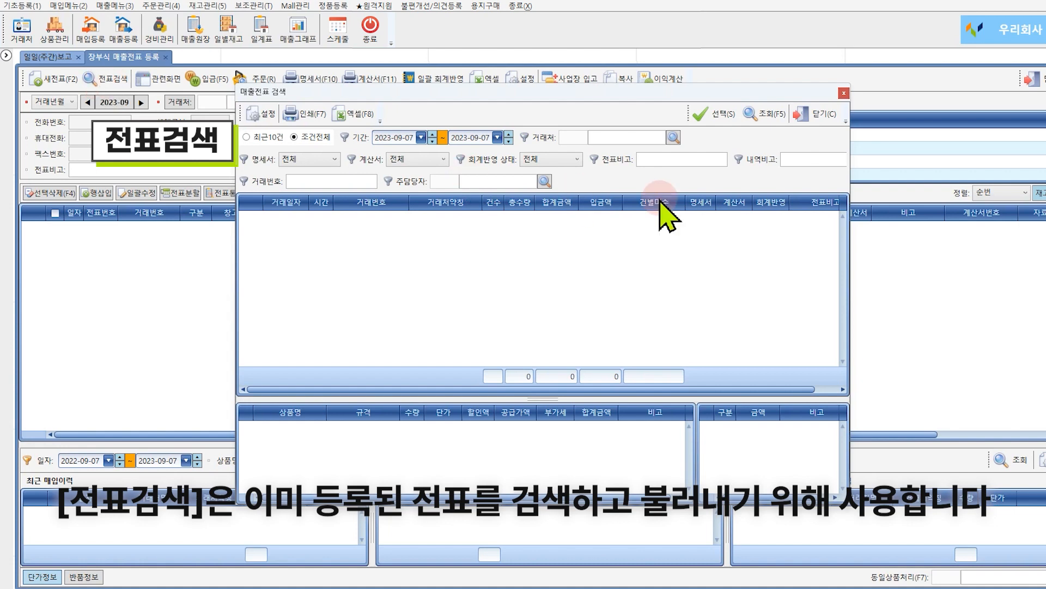
left_click(813, 114)
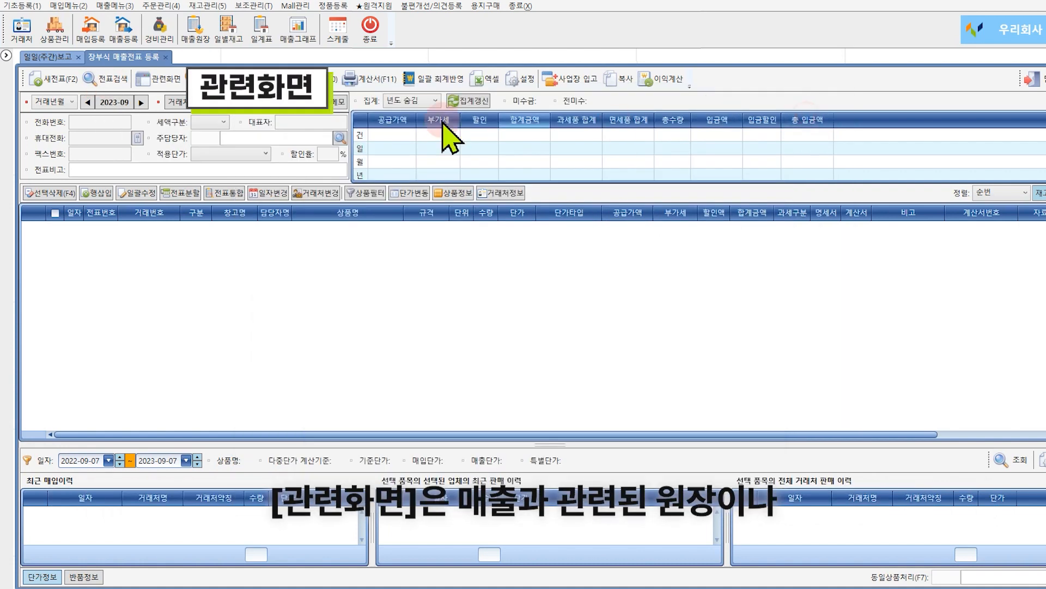
left_click(163, 82)
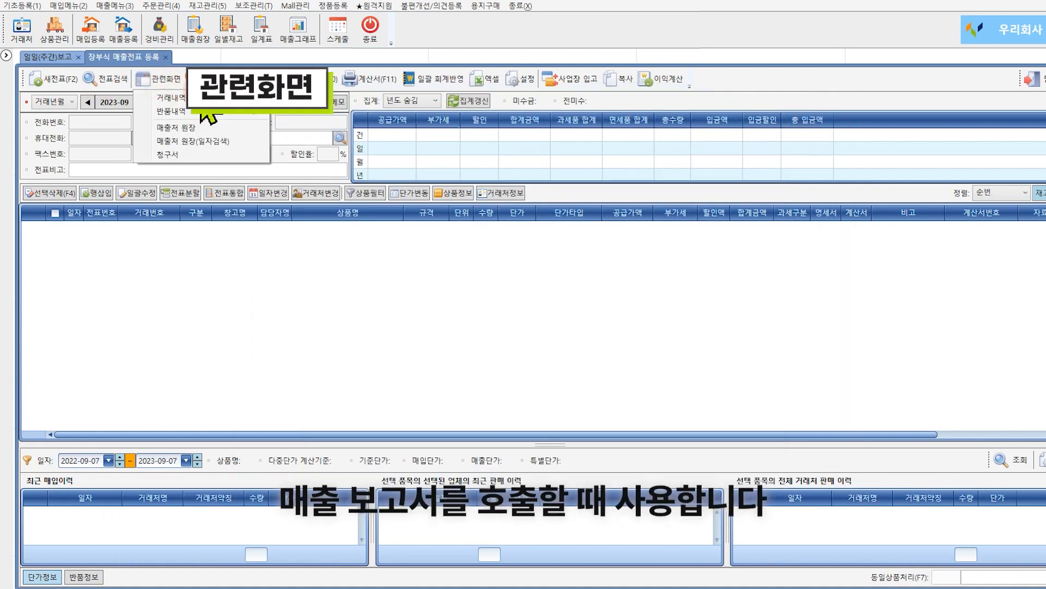
left_click(212, 81)
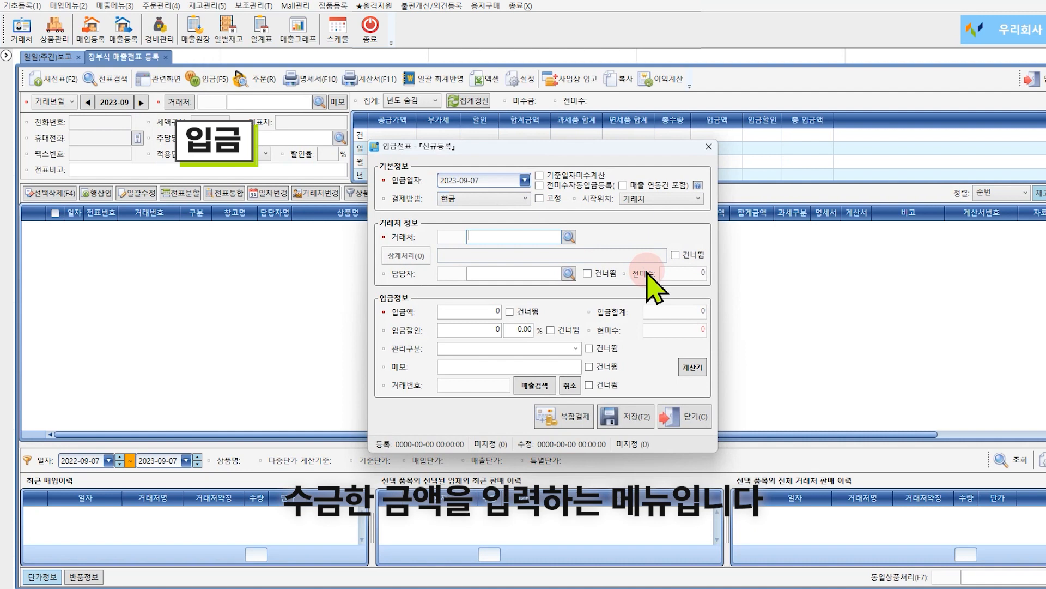
left_click(693, 417)
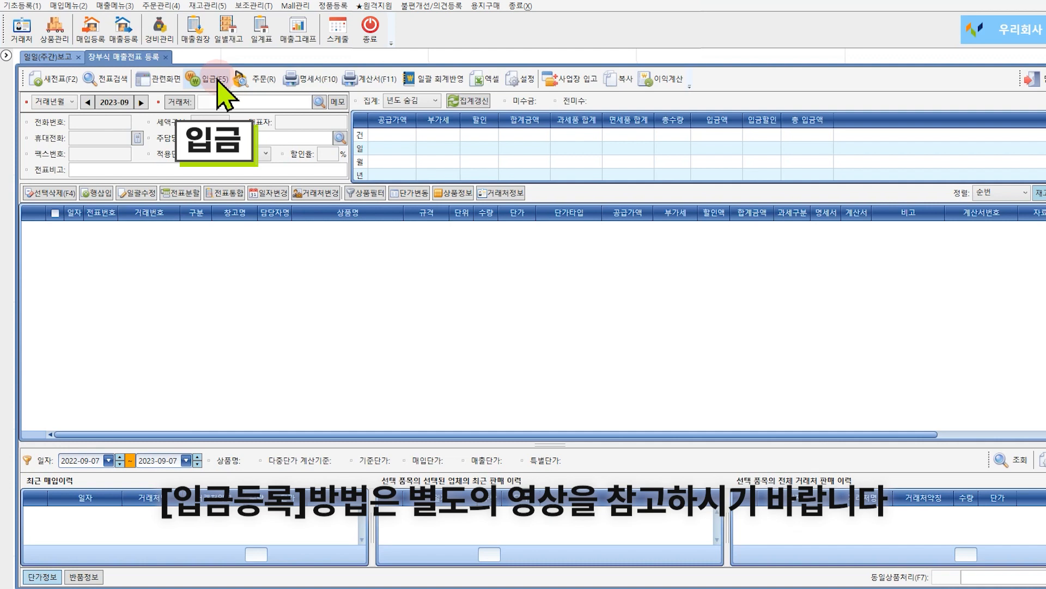
Open the order registration and transaction statement screens, closing each tab.
left_click(260, 81)
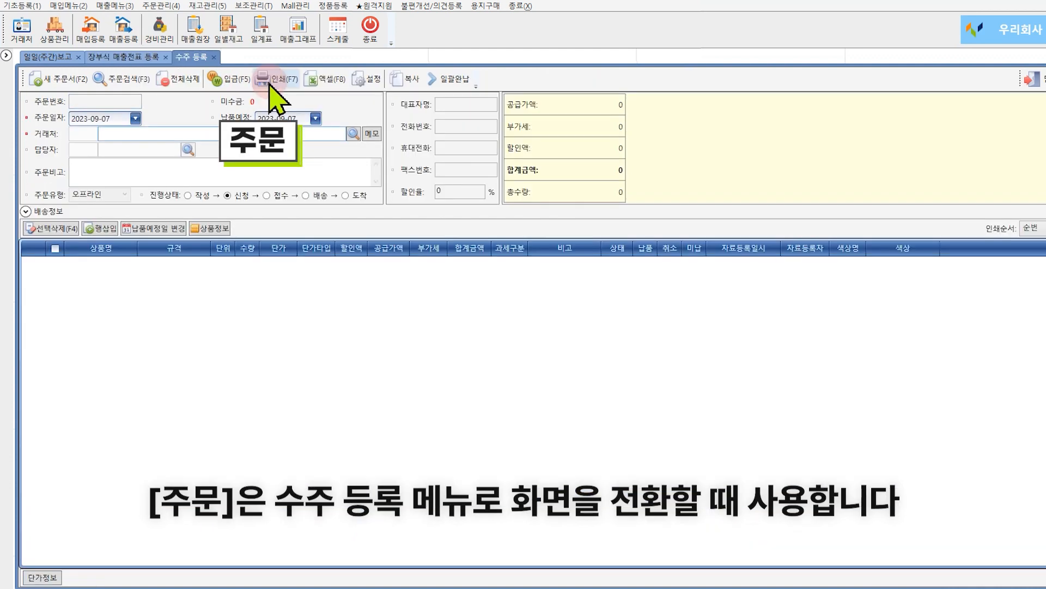
left_click(213, 56)
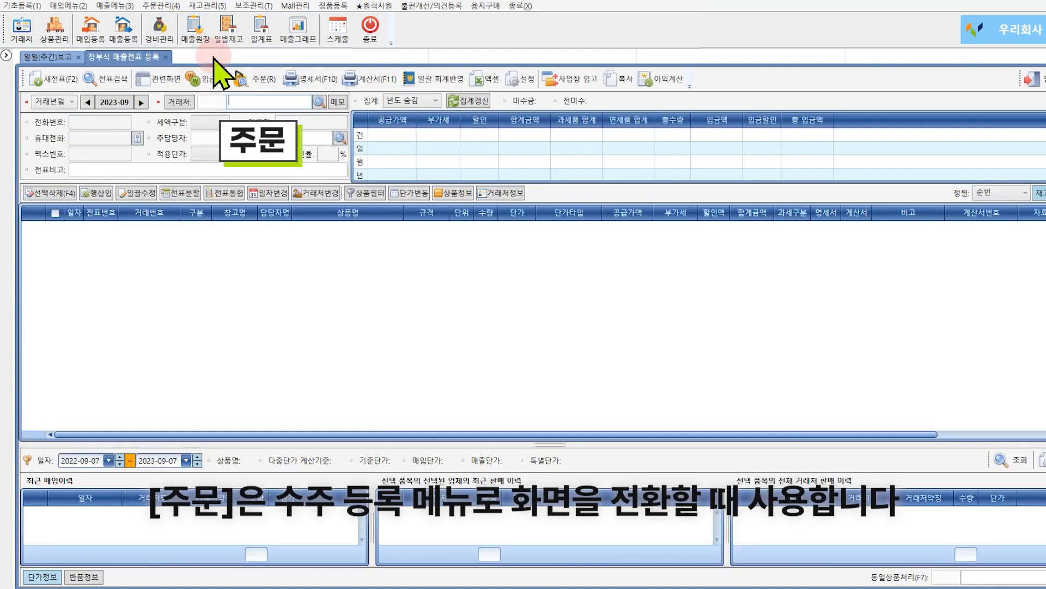
left_click(330, 79)
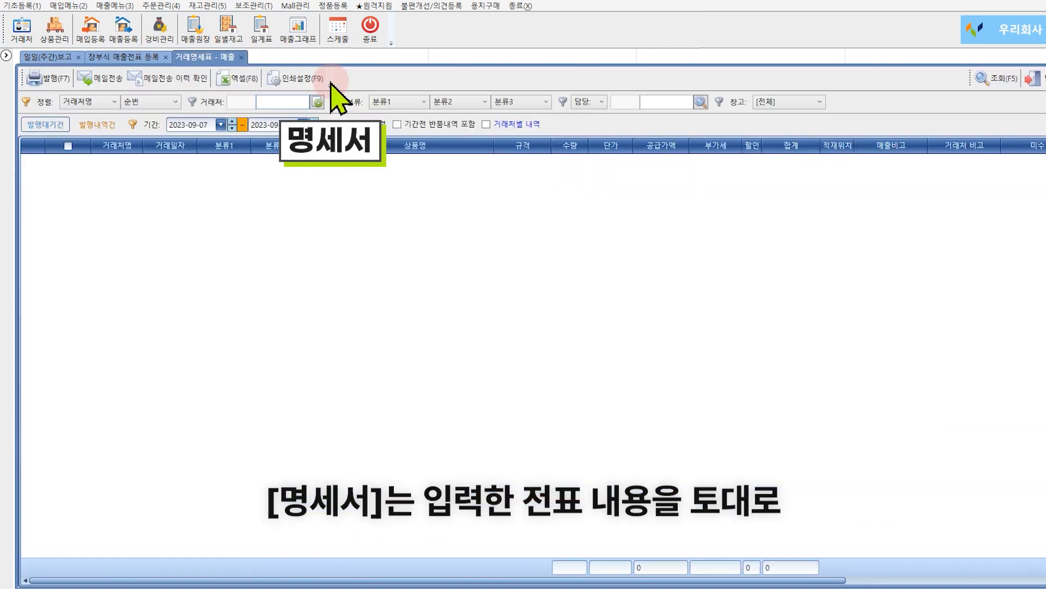
left_click(239, 58)
Open the tax invoice screen and the batch accounting reflection dialog, closing each.
left_click(362, 78)
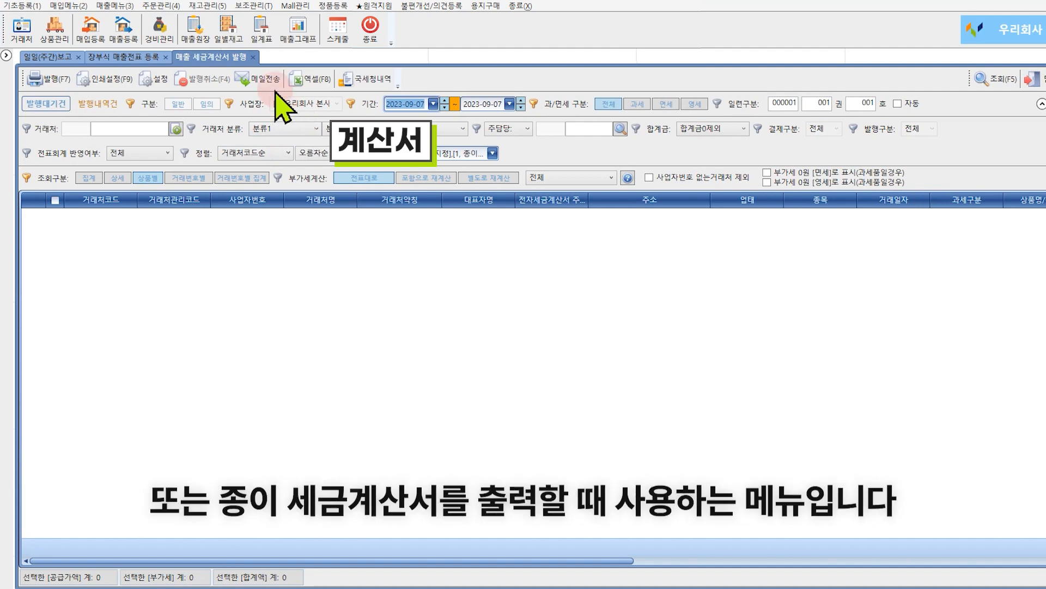
left_click(253, 56)
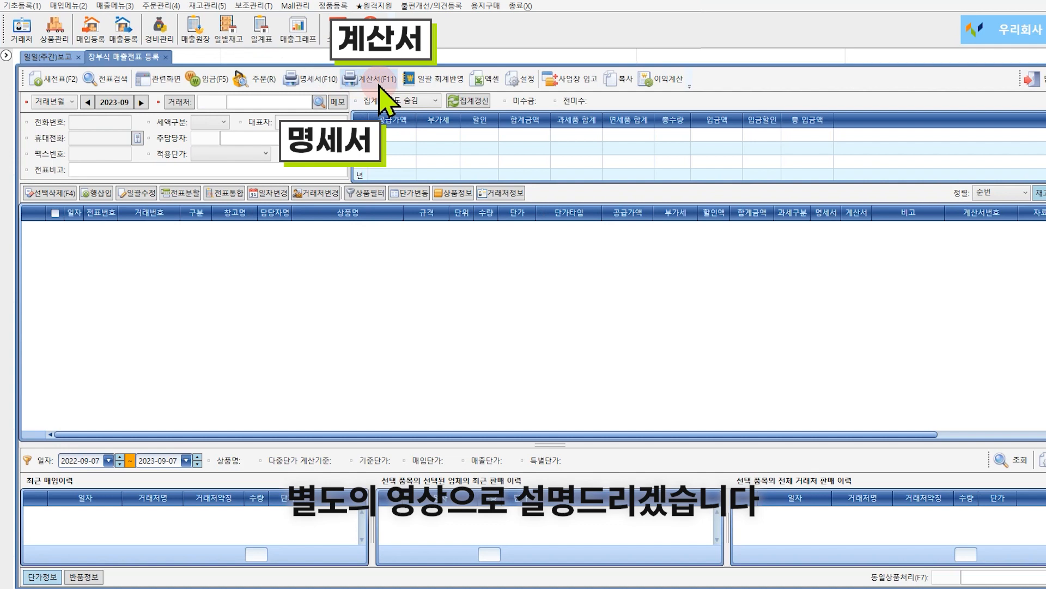
left_click(439, 81)
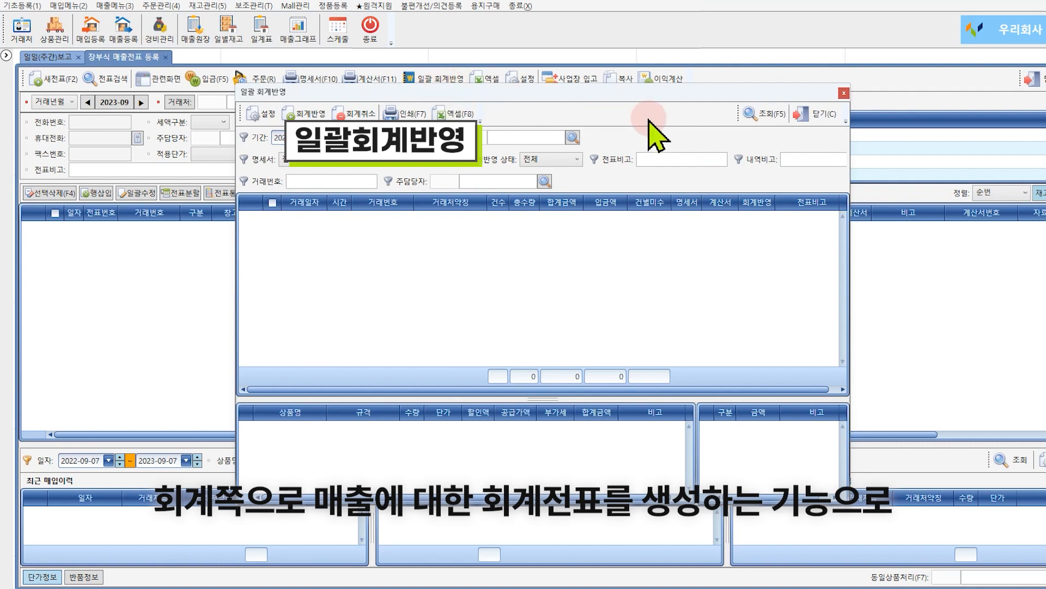
left_click(807, 124)
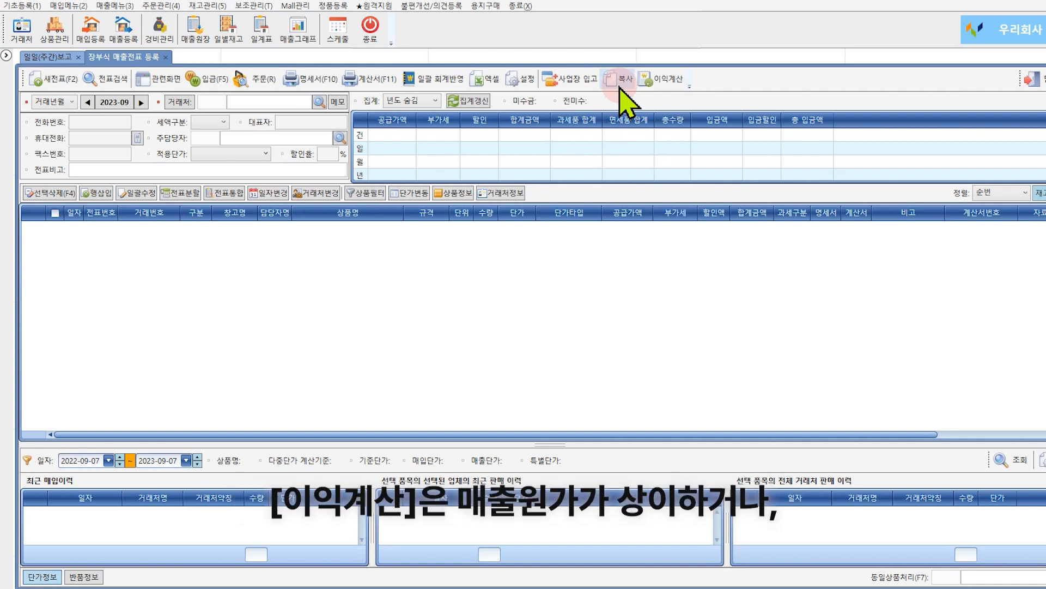
Open the profit calculation dialog, view its costing method options, and close it.
left_click(666, 81)
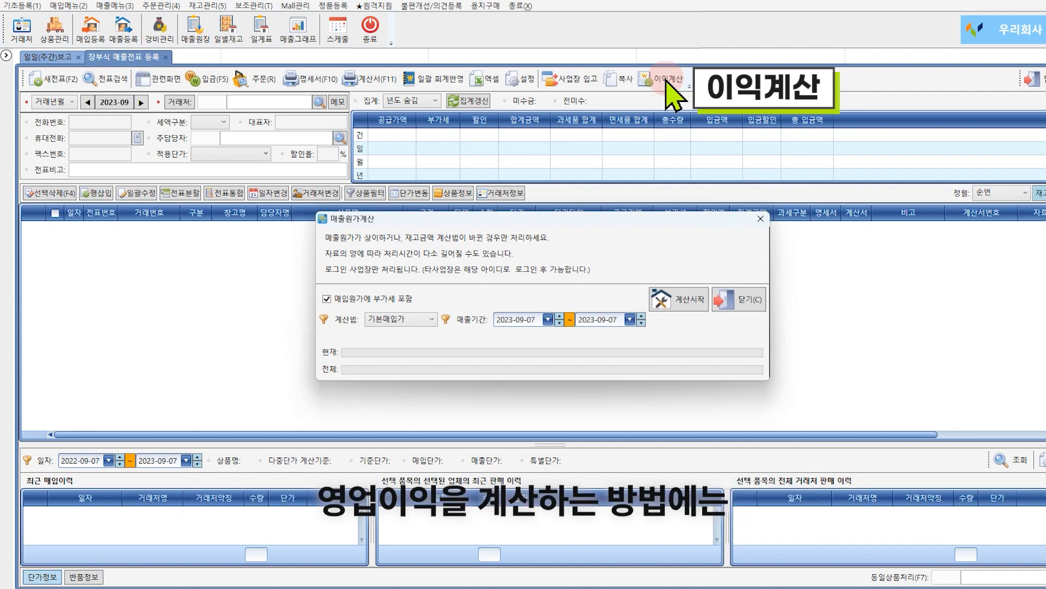
left_click(431, 318)
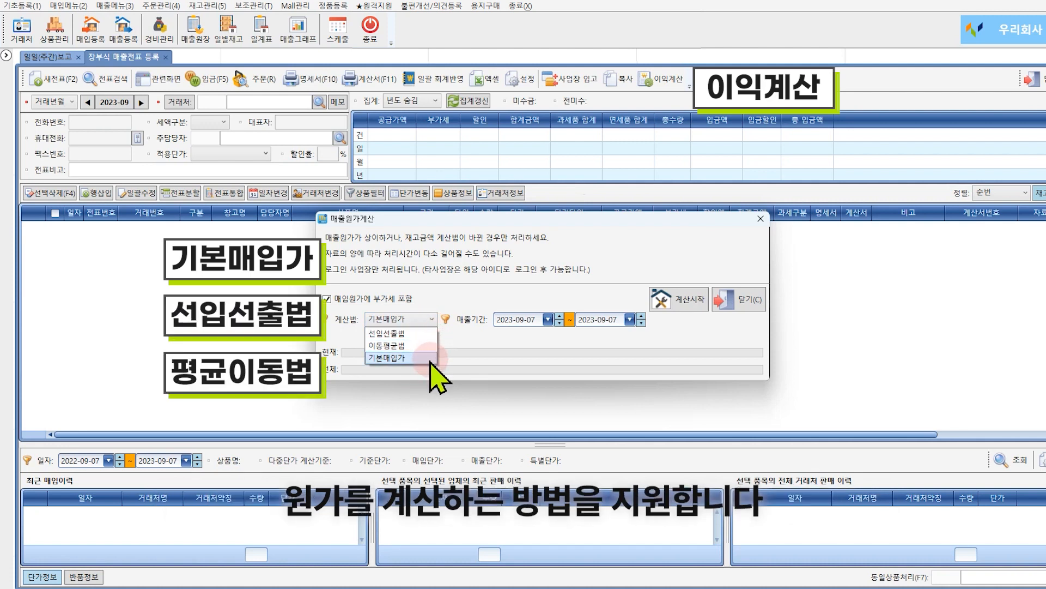
left_click(729, 303)
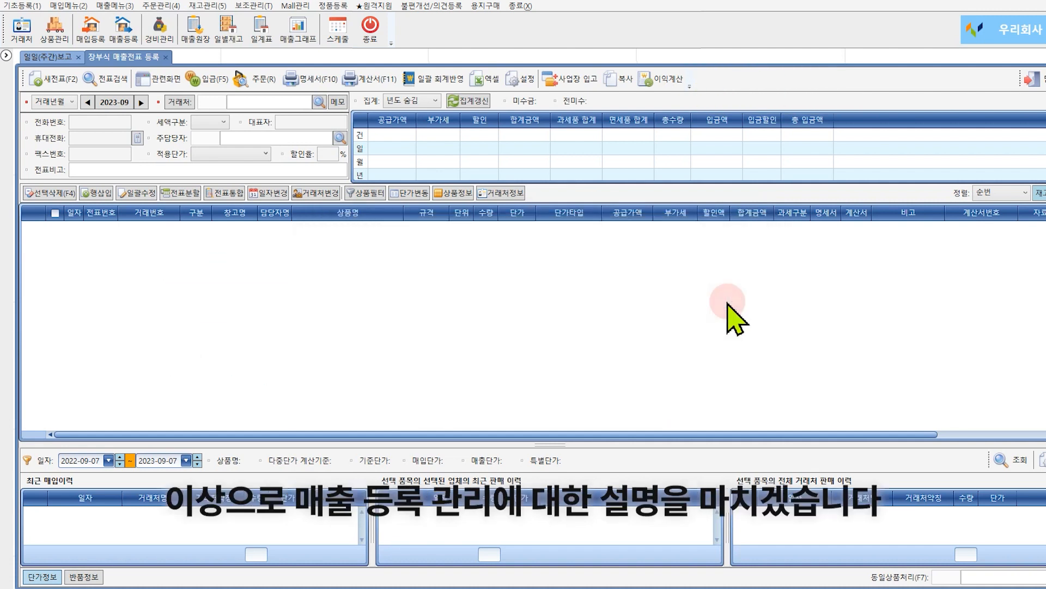